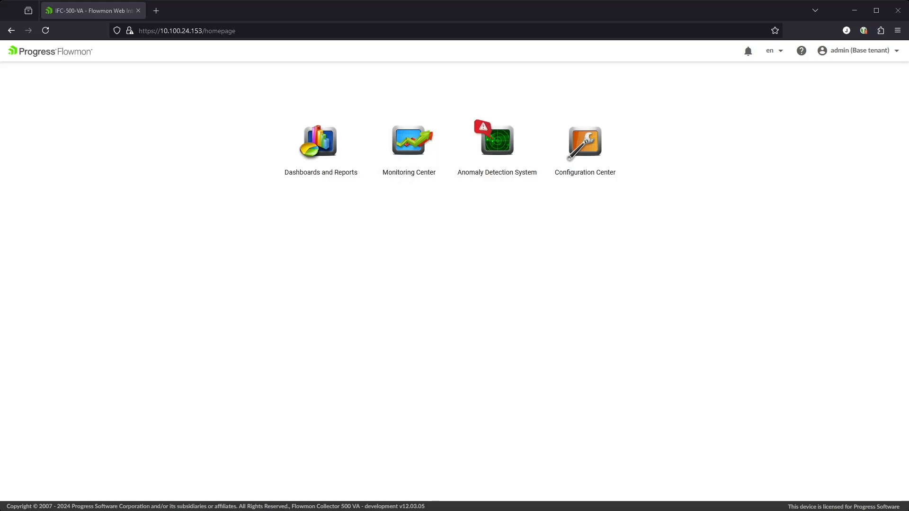
Verify the admin account shows the Base tenant, then launch the Configuration Center.
left_click(858, 56)
left_click(858, 56)
left_click(858, 56)
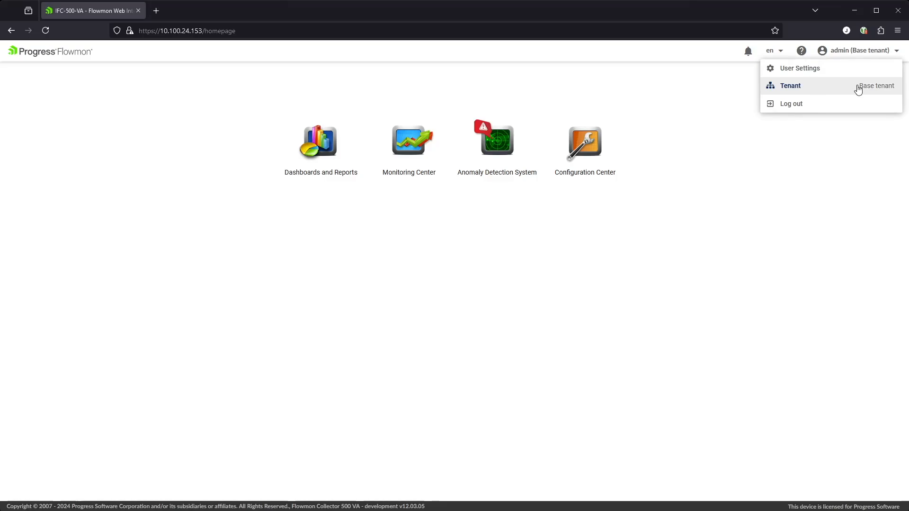
left_click(589, 141)
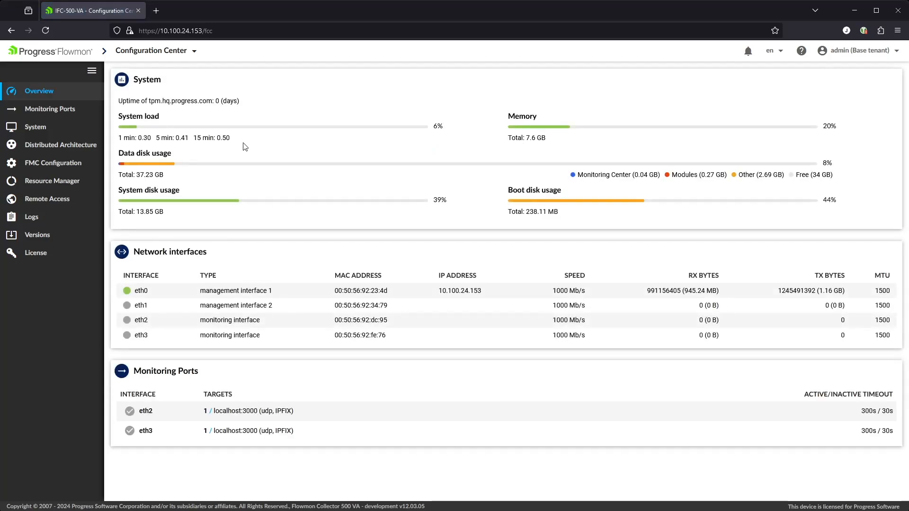
Go to System > Tenants under User Settings to view the Base tenant.
left_click(36, 129)
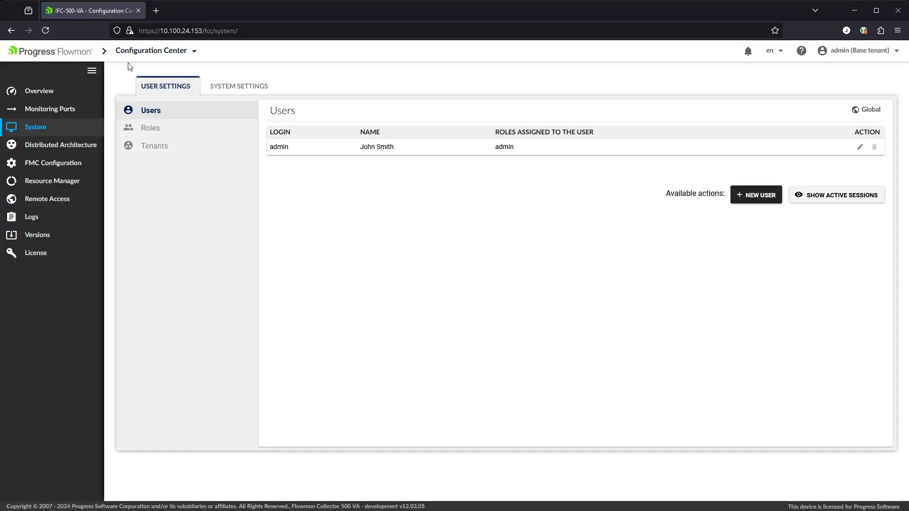
left_click(157, 148)
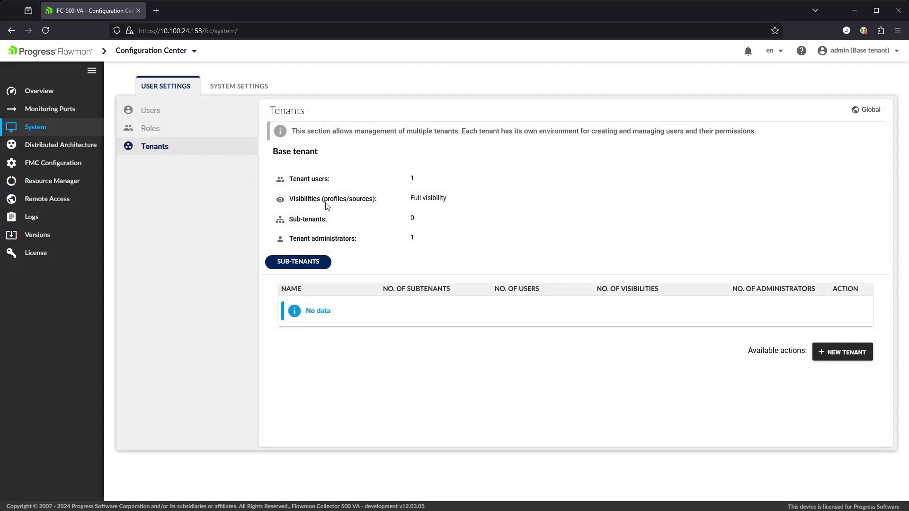
Save a new tenant named Tenant A whose only source is HQ 10.100.24.159.
left_click(844, 353)
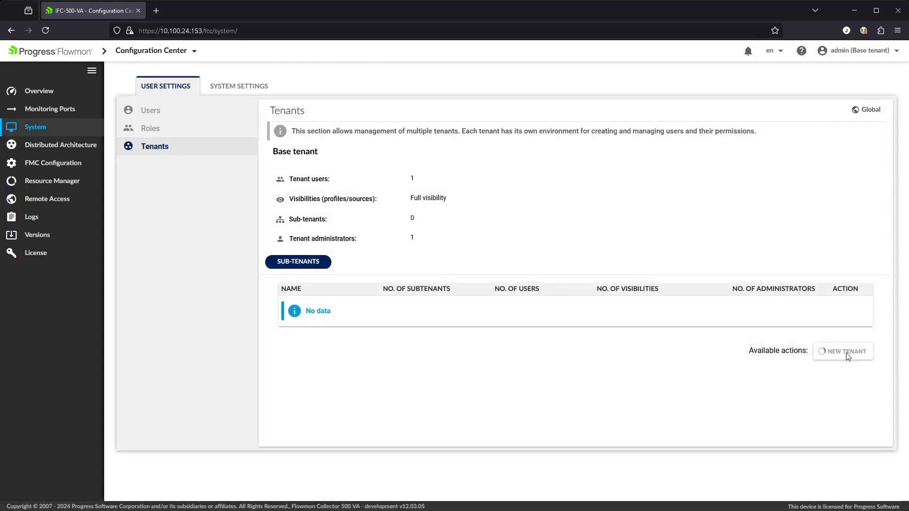
left_click(449, 138)
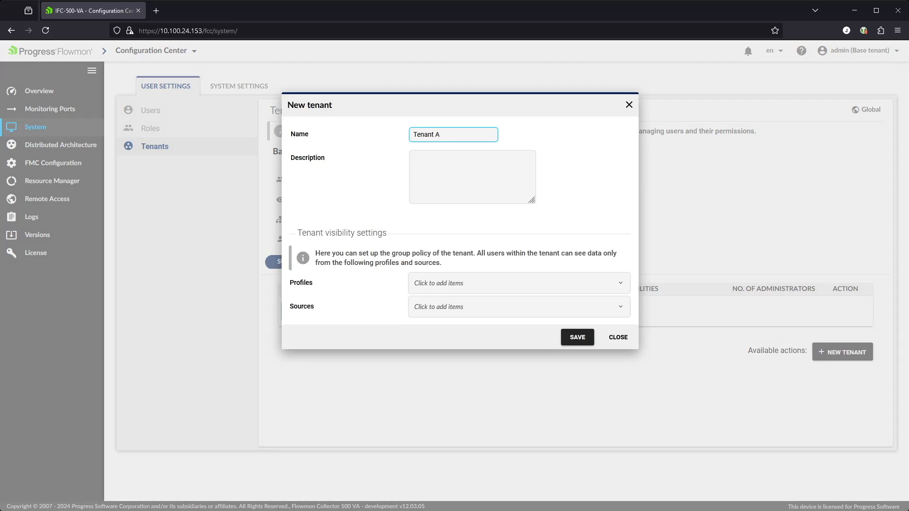
left_click(454, 286)
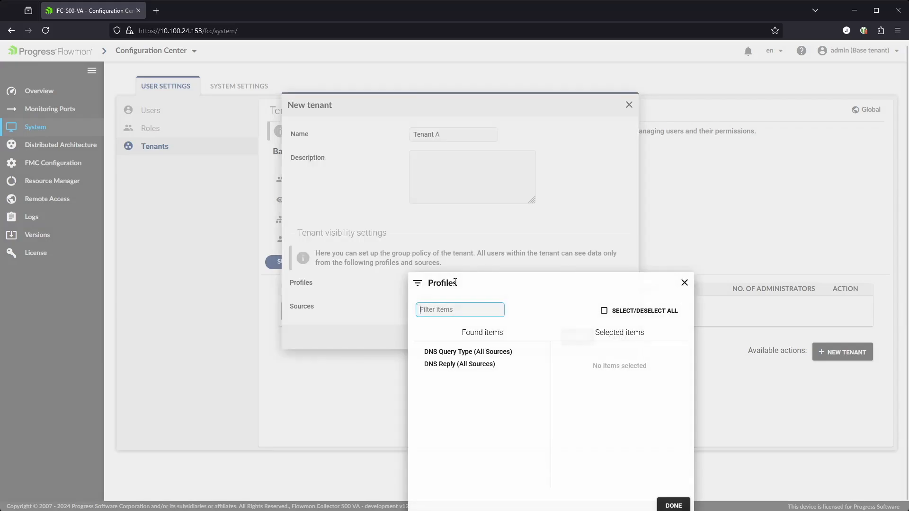
left_click(488, 217)
left_click(468, 313)
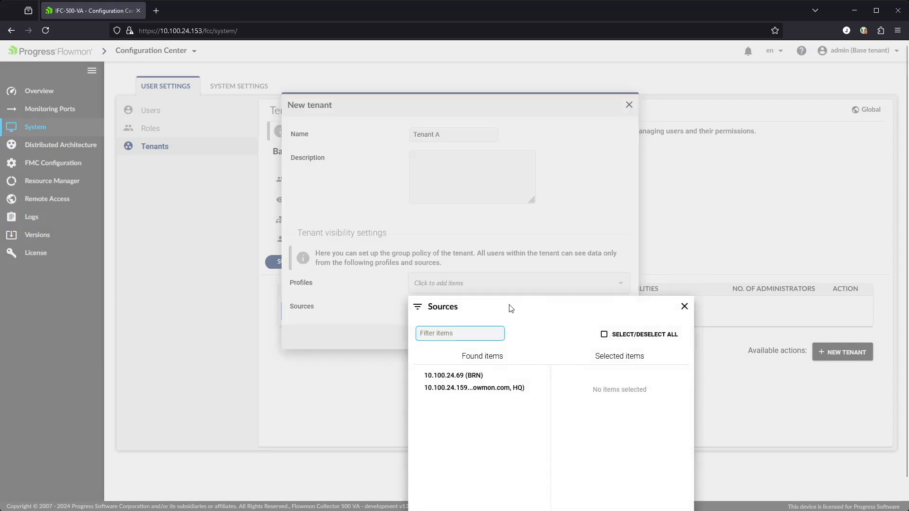
left_click(452, 389)
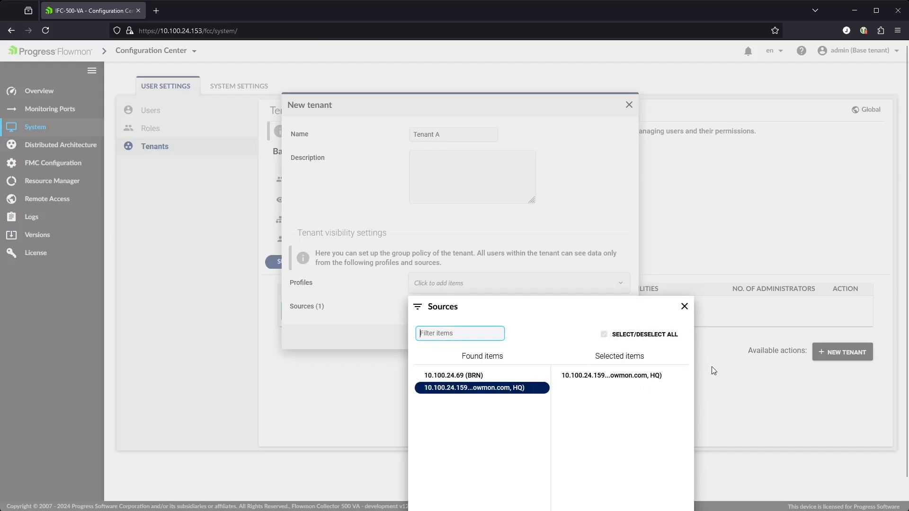
left_click(672, 500)
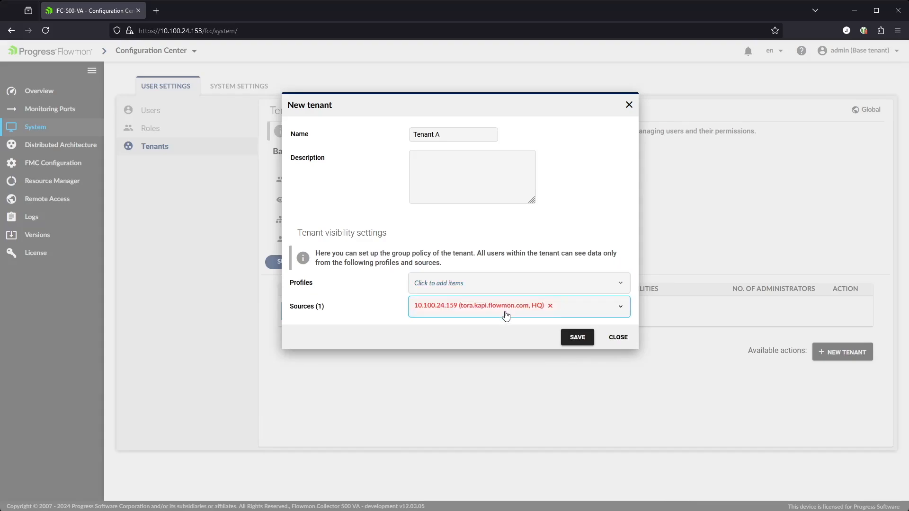
left_click(578, 343)
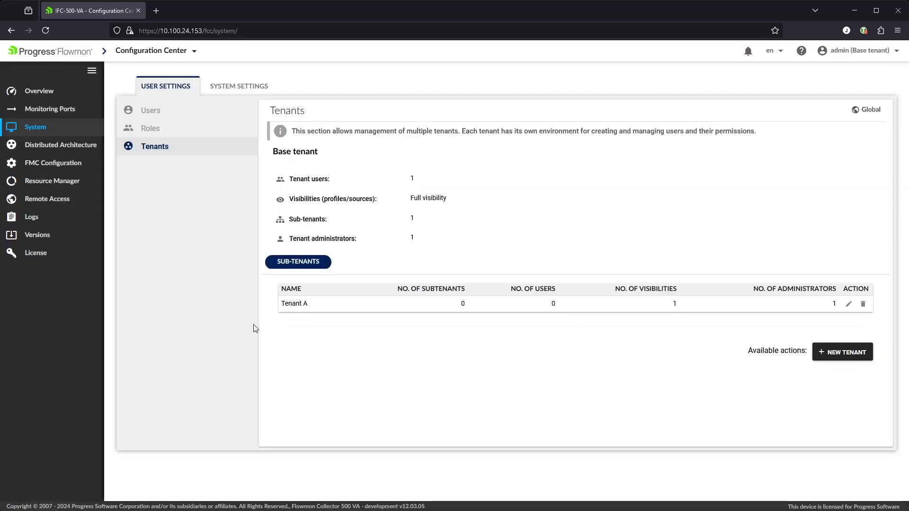
Save a new tenant named Tenant B whose only source is BRN 10.100.24.69.
left_click(843, 352)
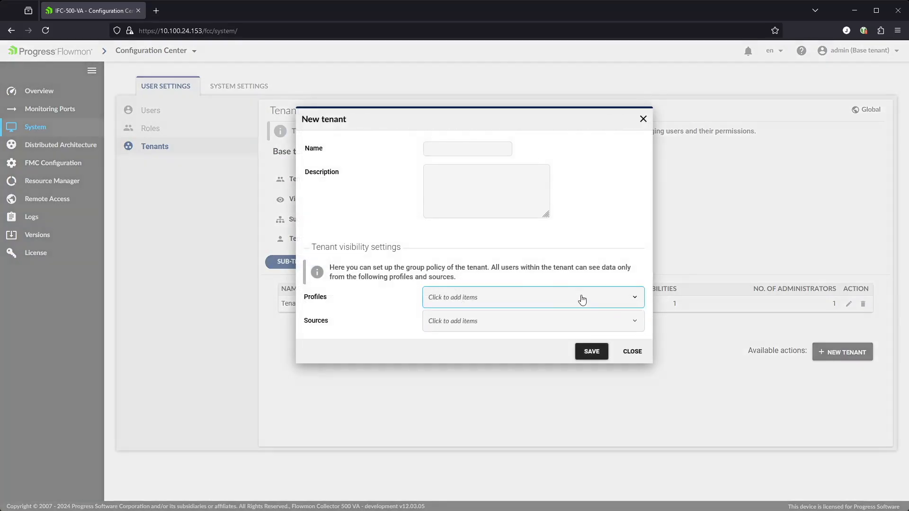
left_click(484, 148)
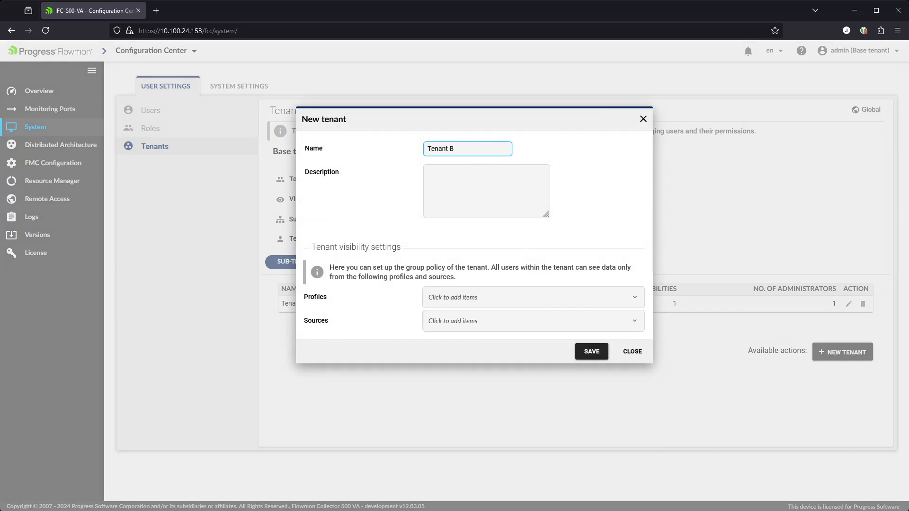
left_click(493, 322)
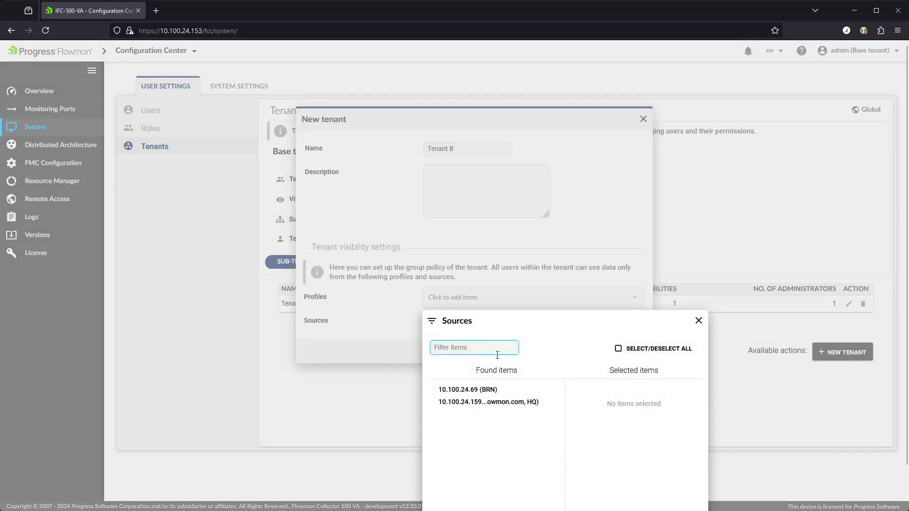
left_click(485, 390)
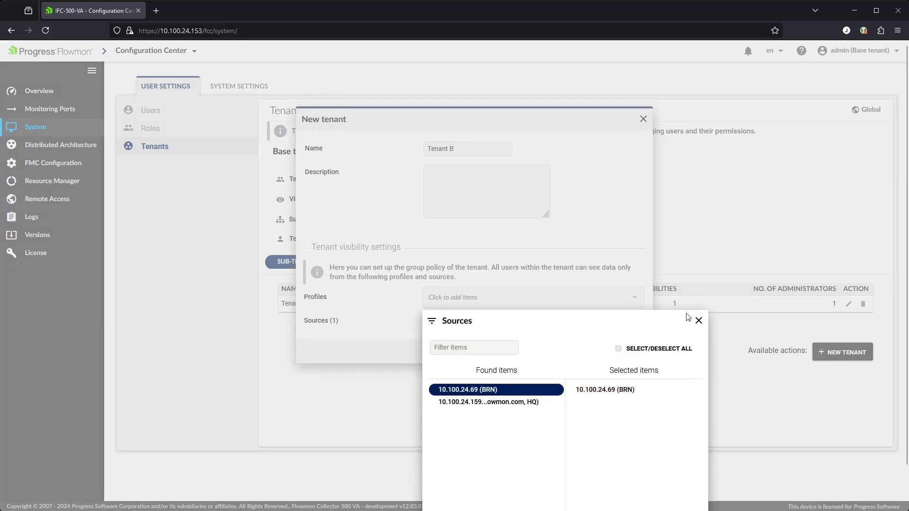
left_click(697, 321)
left_click(592, 351)
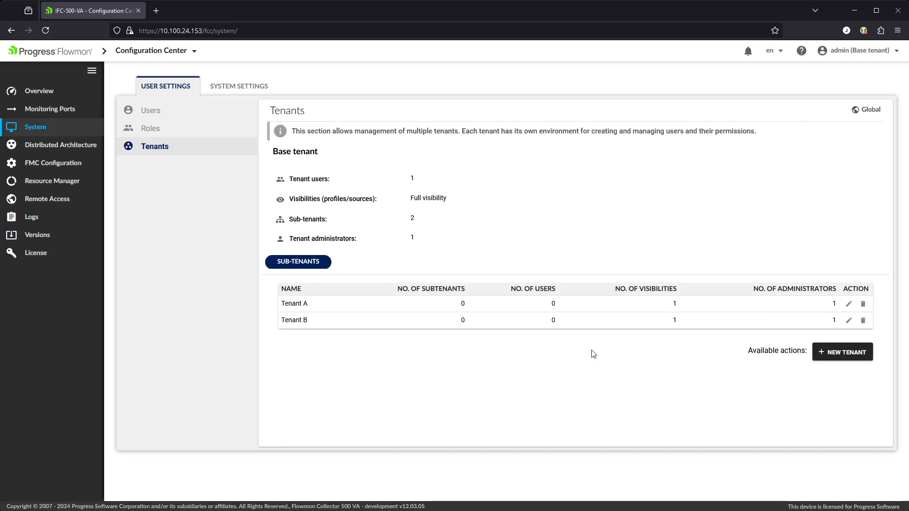
Change the session's tenant to Tenant A and view its empty Roles list.
left_click(887, 52)
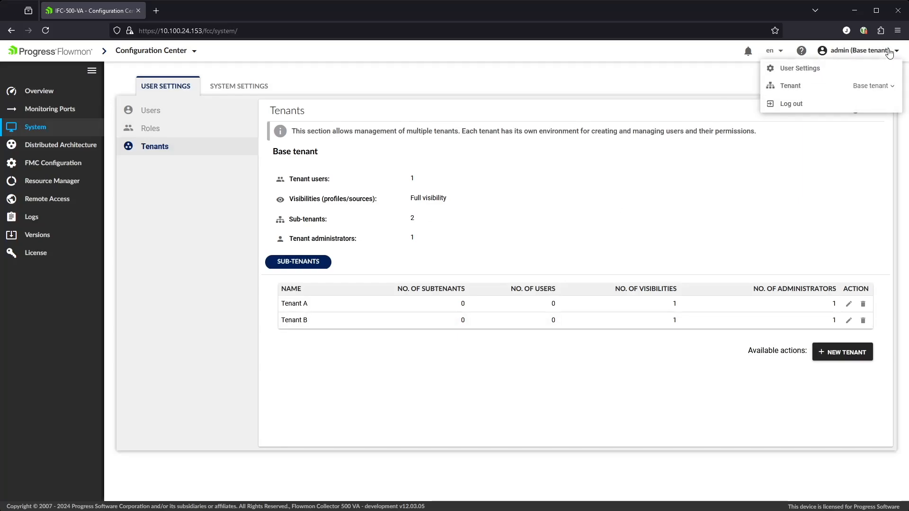
left_click(876, 112)
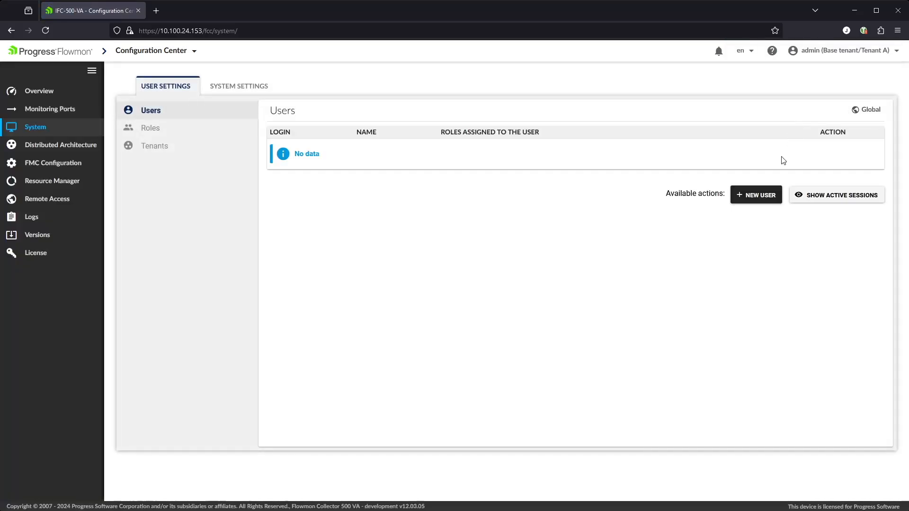
left_click(153, 132)
left_click(855, 201)
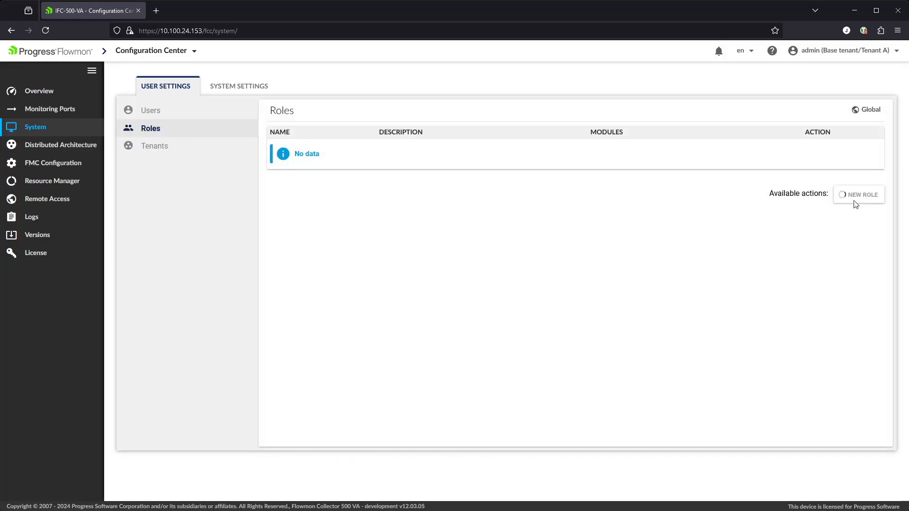
Name the new role aadmin, mark it Tenant administrator, and grant full FMC access.
left_click(381, 161)
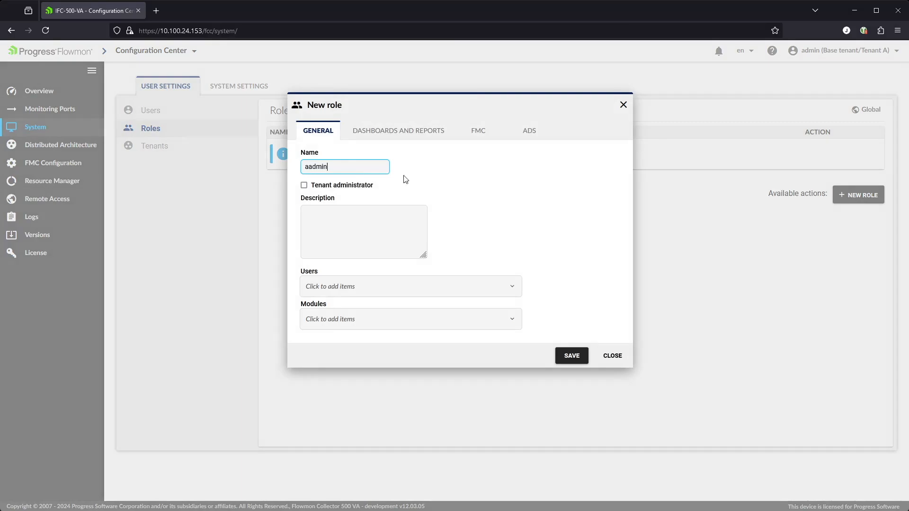
left_click(306, 187)
left_click(392, 138)
left_click(307, 131)
left_click(391, 133)
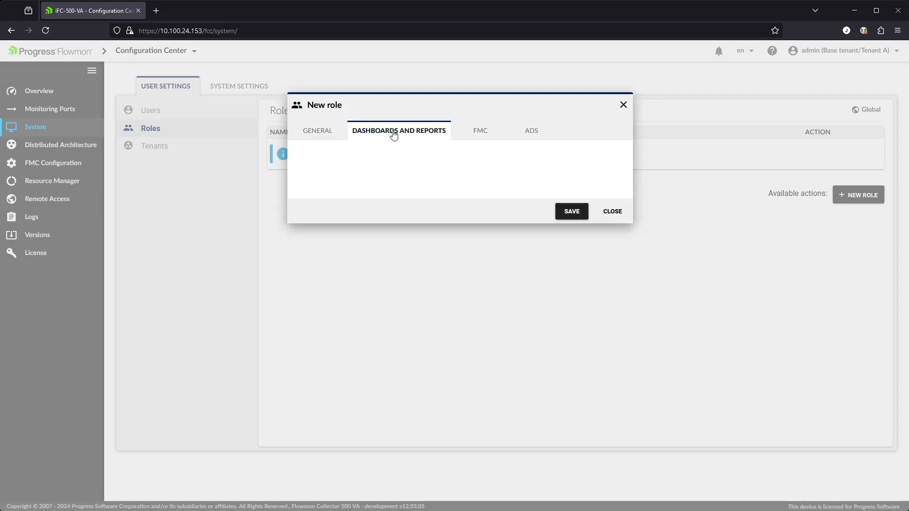
left_click(483, 133)
left_click(303, 152)
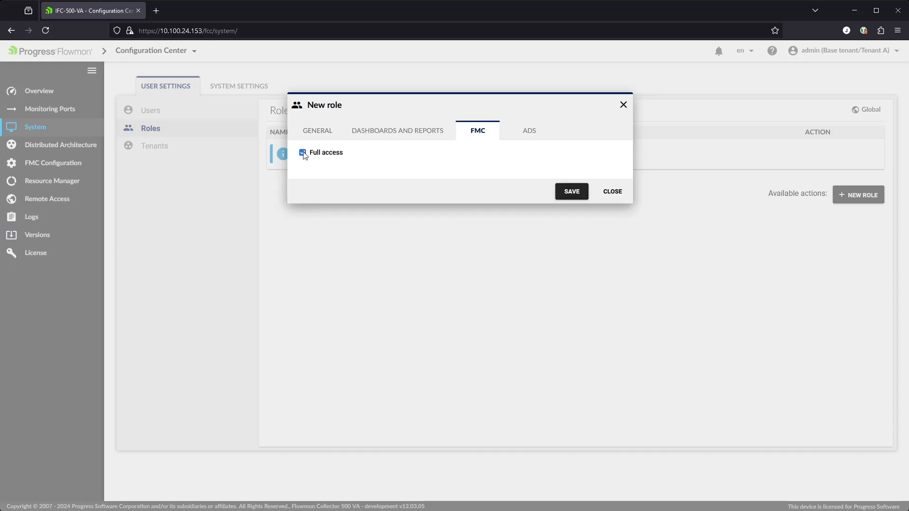
left_click(531, 135)
left_click(337, 185)
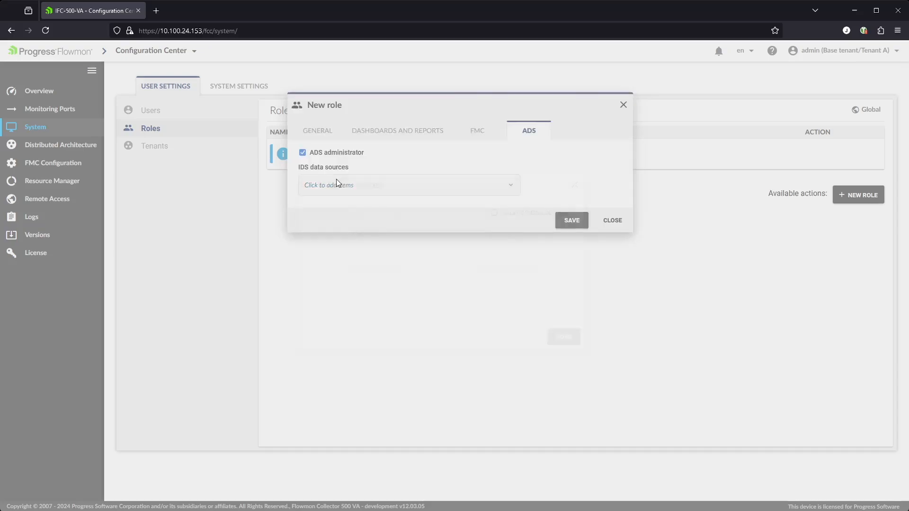
left_click(574, 185)
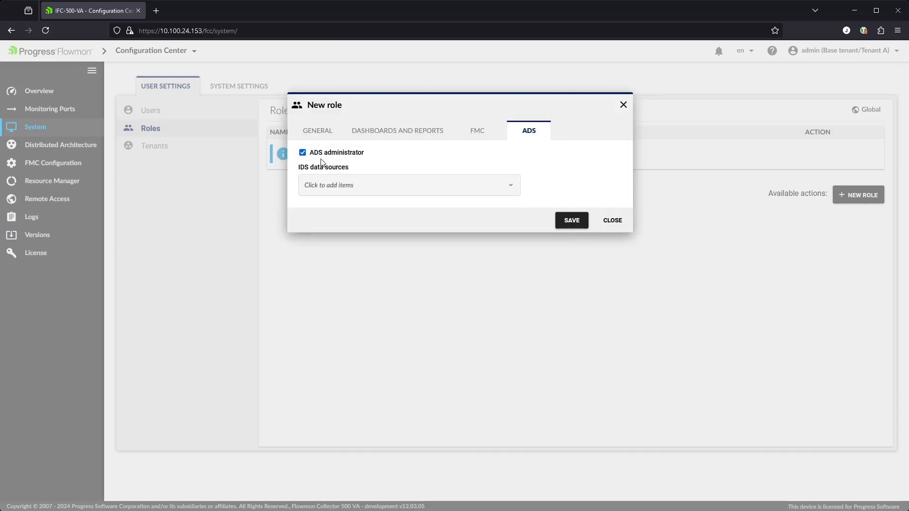
left_click(310, 136)
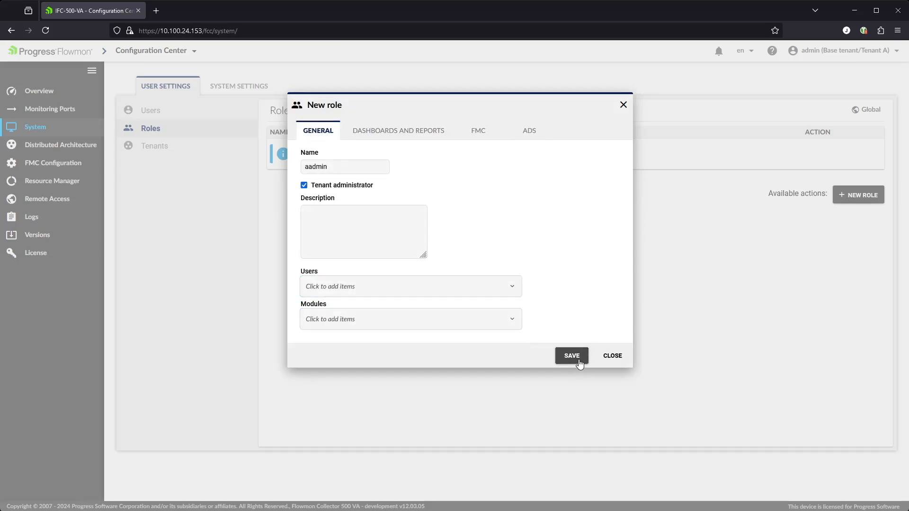
Select all modules (FCC, FMD, FMC, ADS) for aadmin and save the role.
left_click(501, 319)
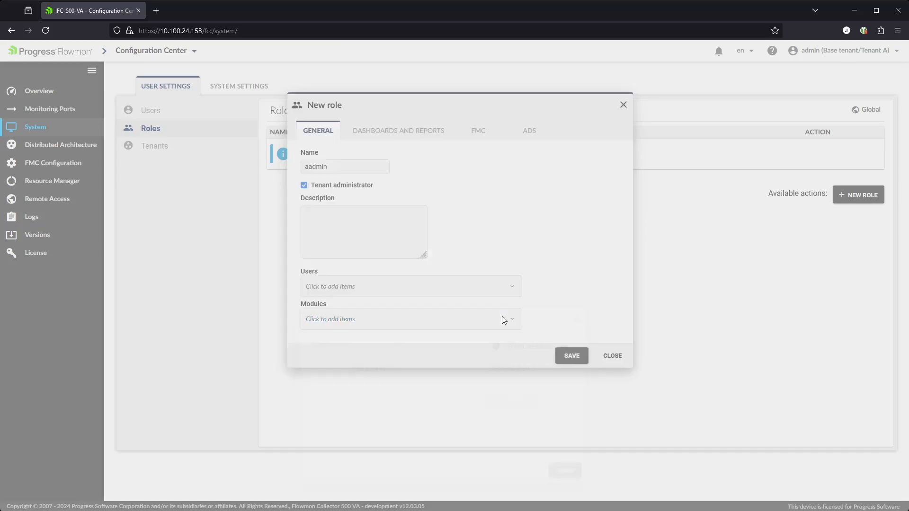
left_click(496, 347)
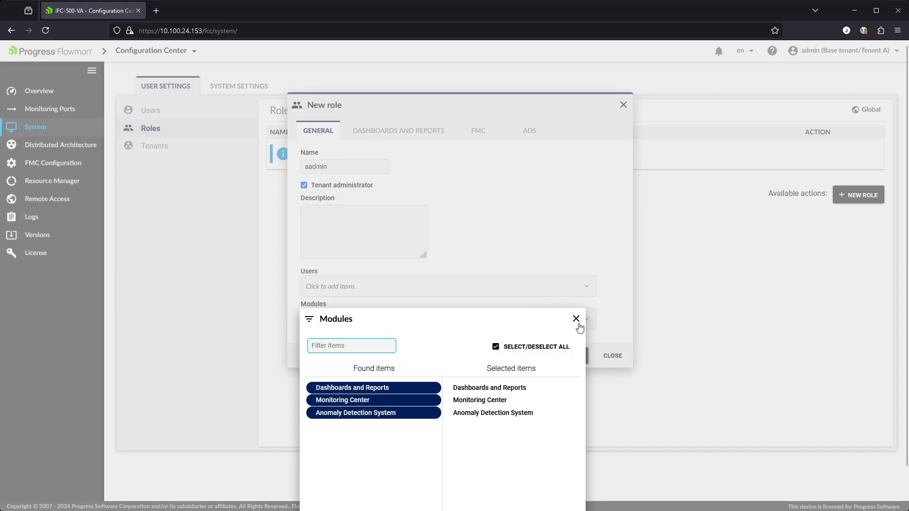
left_click(577, 320)
left_click(571, 356)
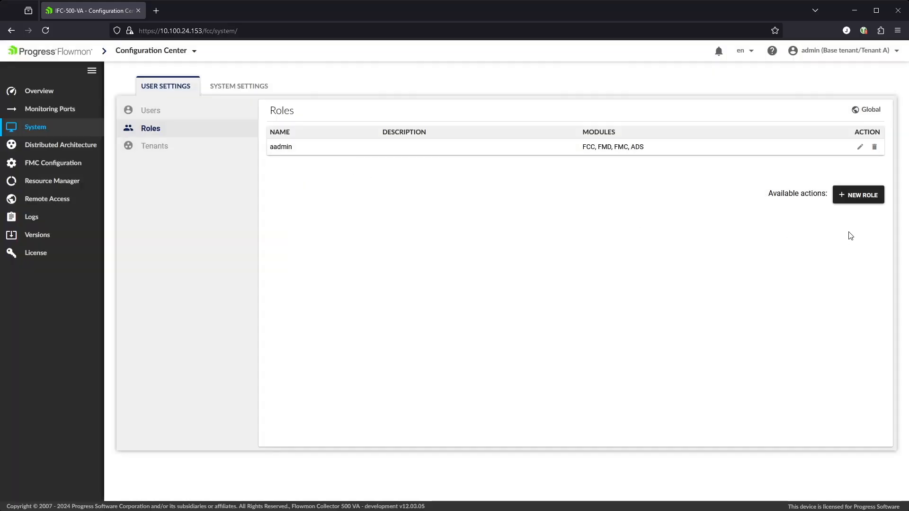
Start a new role auser and give it all three modules (FMD, FMC, ADS).
left_click(855, 196)
left_click(354, 179)
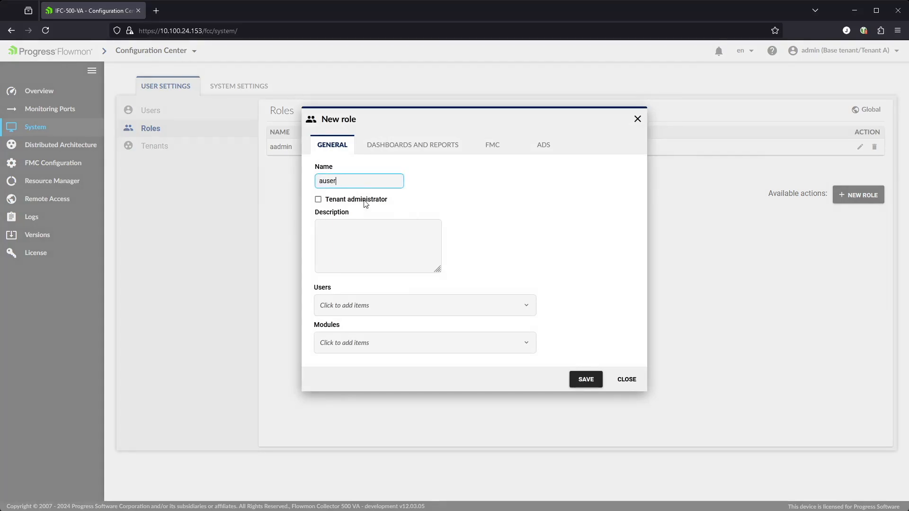
left_click(389, 343)
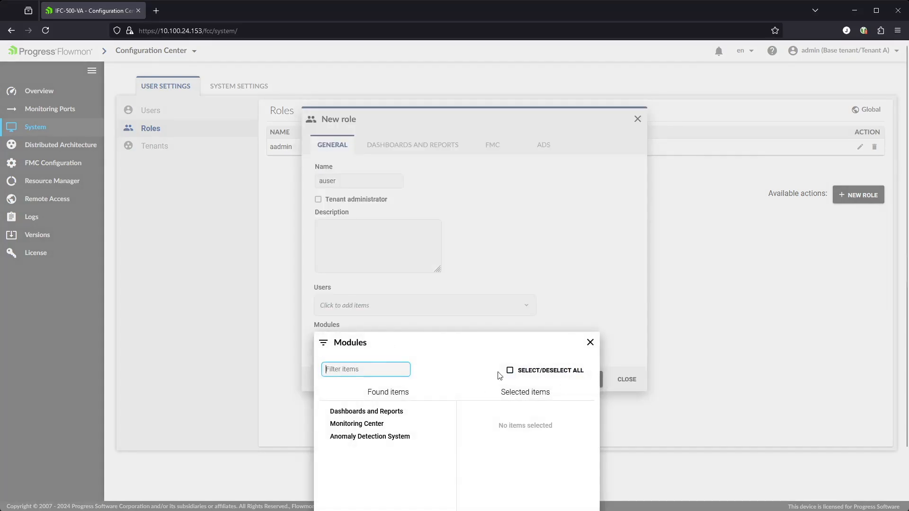
left_click(510, 370)
left_click(387, 148)
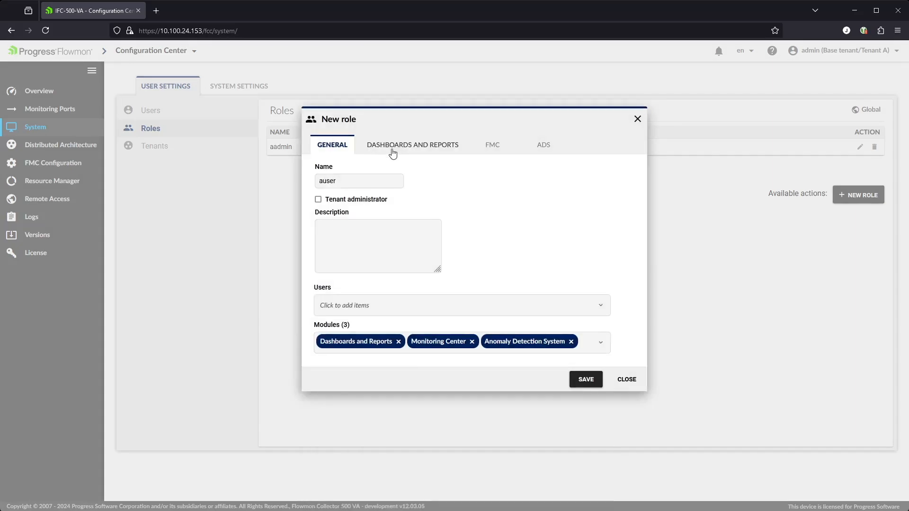
Leave auser's permission to add predefined dashboards turned off.
left_click(428, 150)
left_click(334, 183)
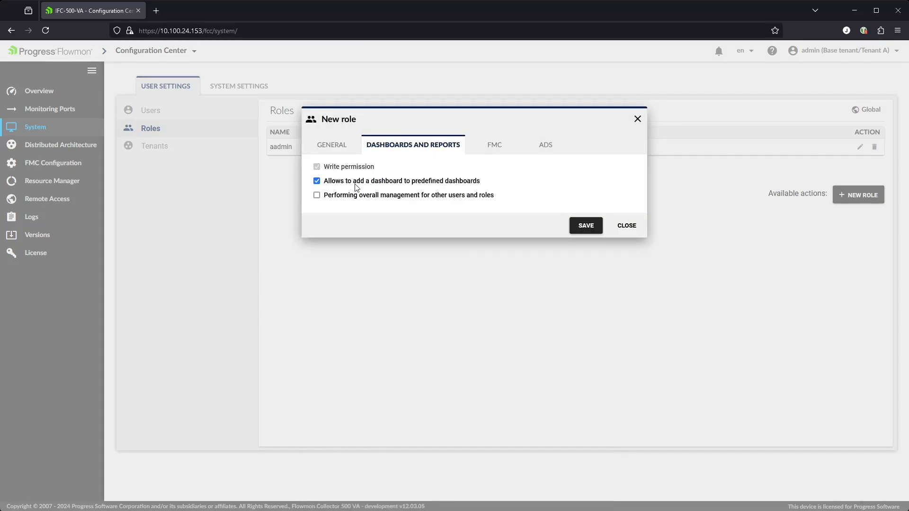
left_click_drag(387, 182, 386, 184)
left_click(316, 181)
left_click(316, 182)
Assign flow source 10.100.24.159 in auser's FMC permissions and save the role.
left_click(495, 148)
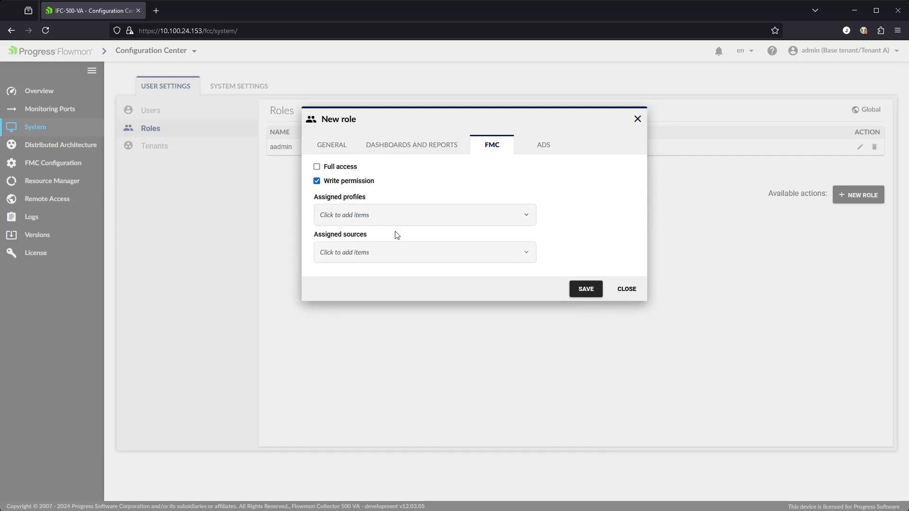
left_click(402, 253)
left_click(379, 321)
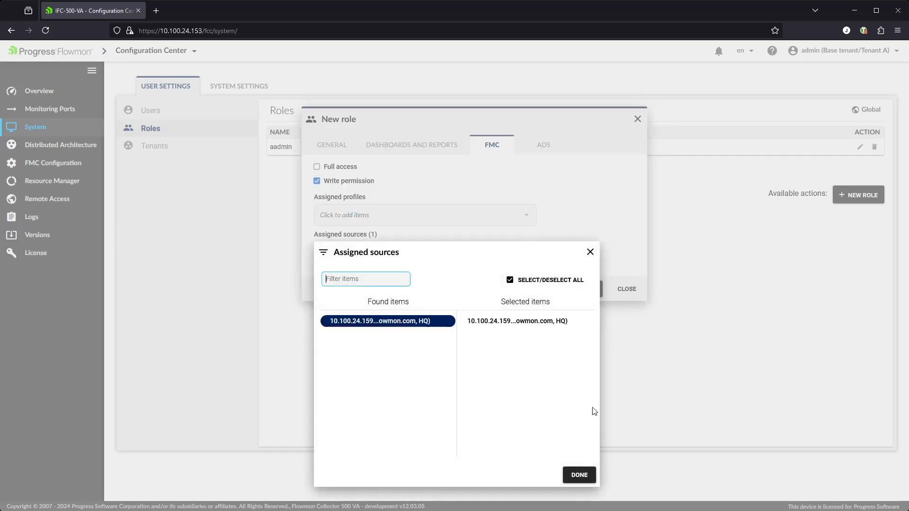
left_click(587, 477)
left_click(549, 148)
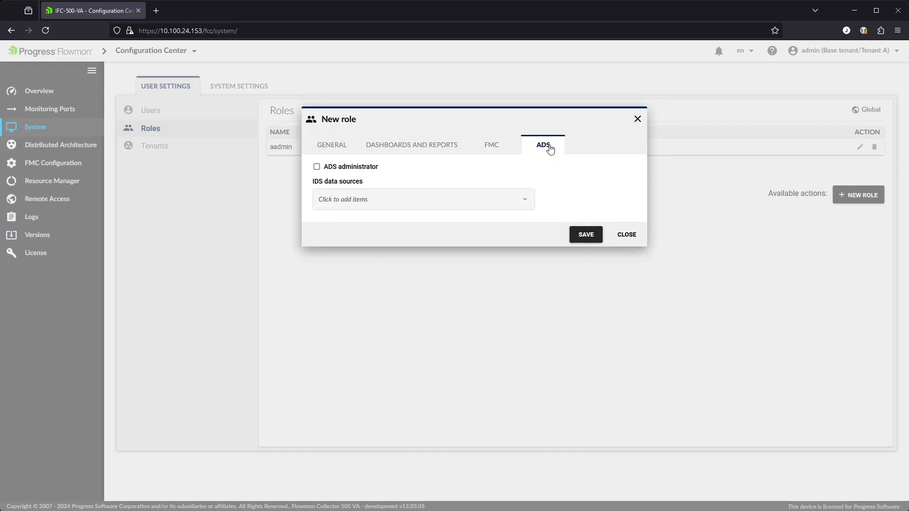
left_click(598, 237)
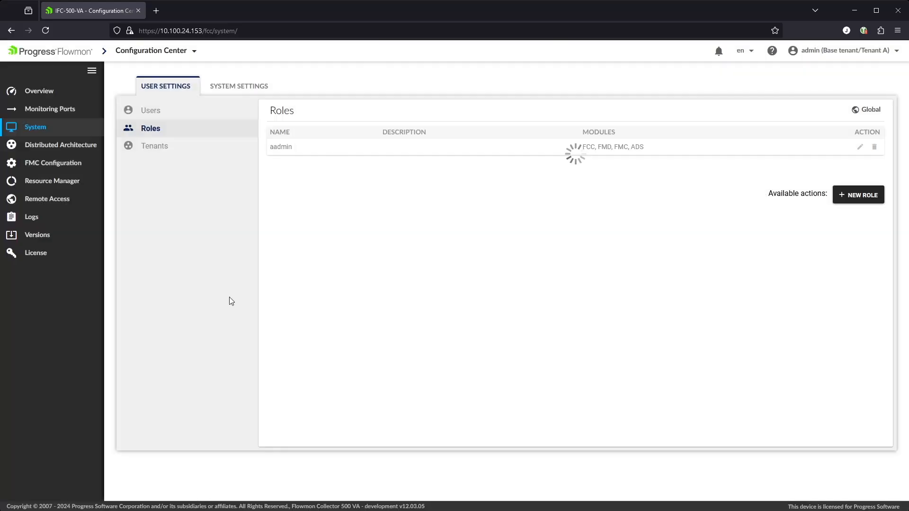
Save a new tenant named SubTenant A under Tenant A, with no profiles assigned.
left_click(157, 147)
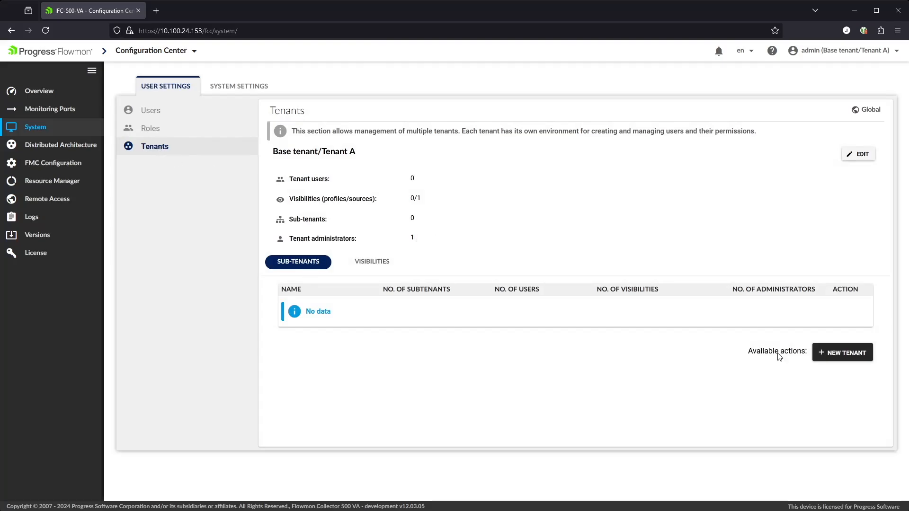
left_click(834, 354)
left_click(462, 139)
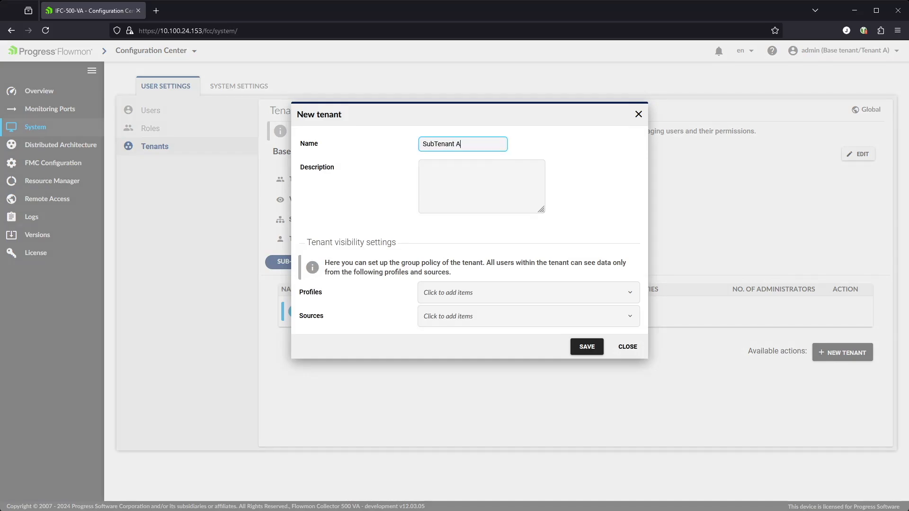
left_click(476, 294)
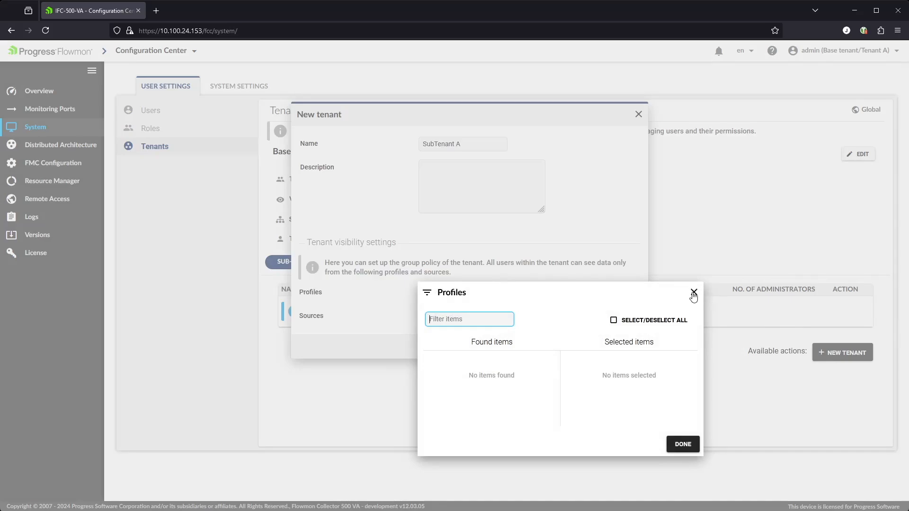
left_click(693, 293)
left_click(590, 348)
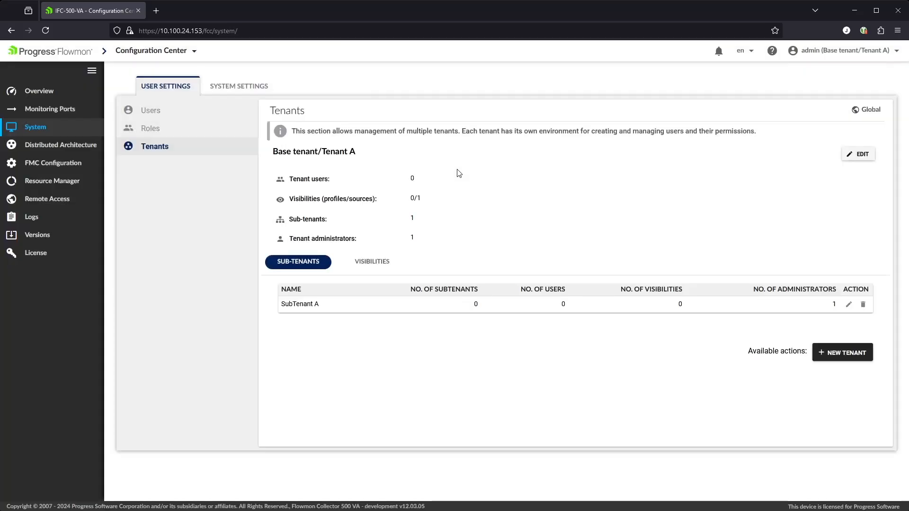
Check the active tenant in the account menu, then switch to the Dashboards and Reports module.
left_click(889, 53)
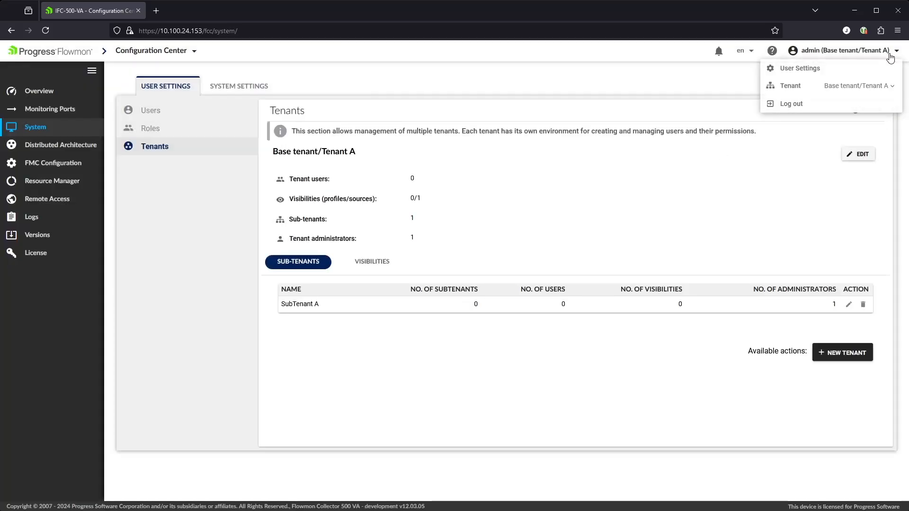
left_click(893, 86)
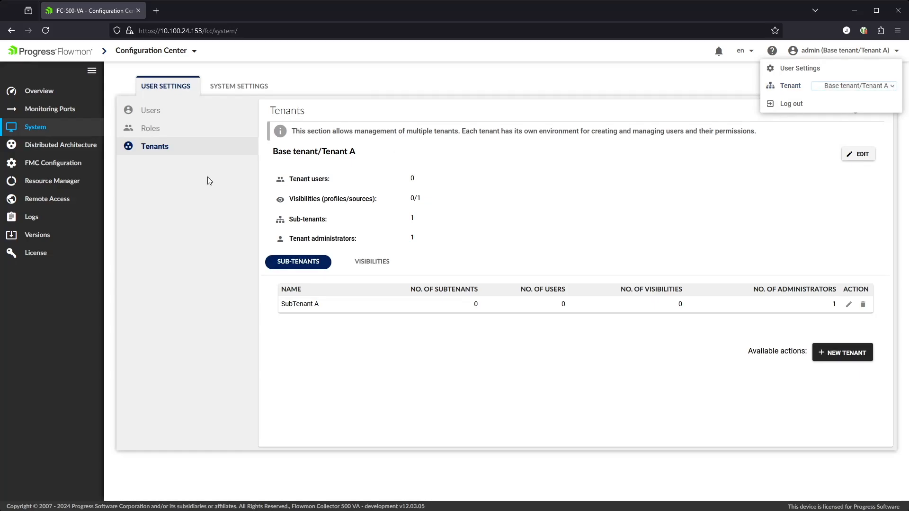
left_click(158, 229)
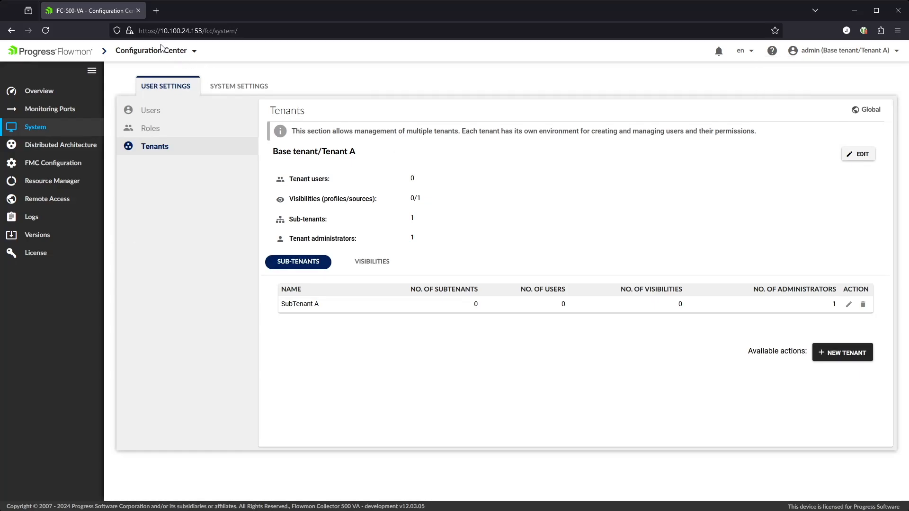
left_click(140, 50)
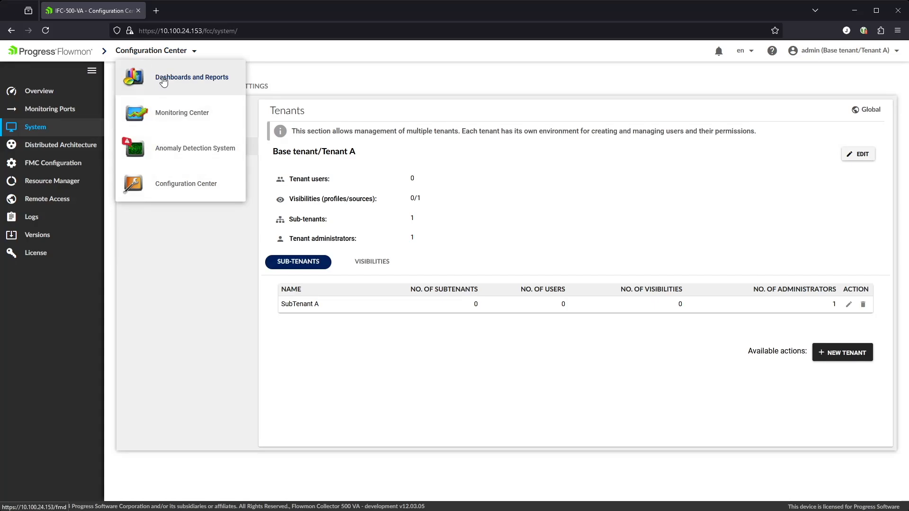
left_click(163, 81)
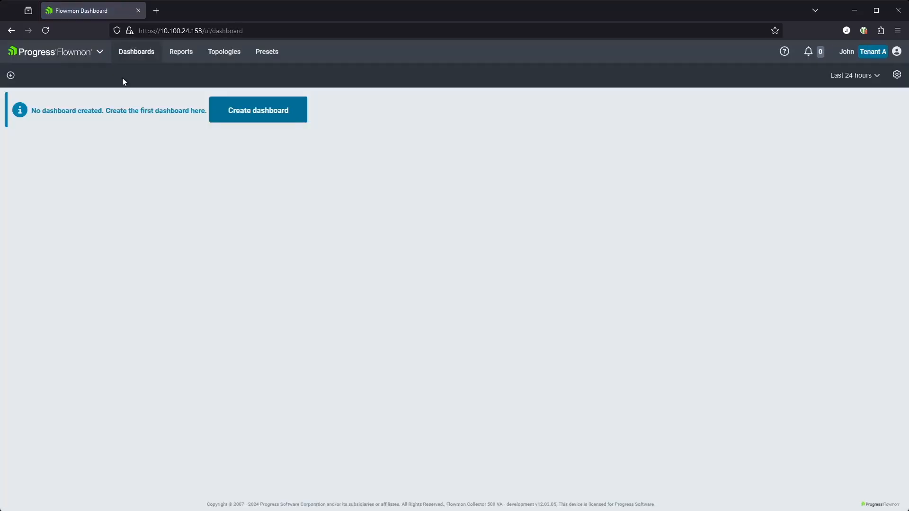
Create a Status dashboard from predefined dashboards, shared with auser, then view Presets.
left_click(286, 112)
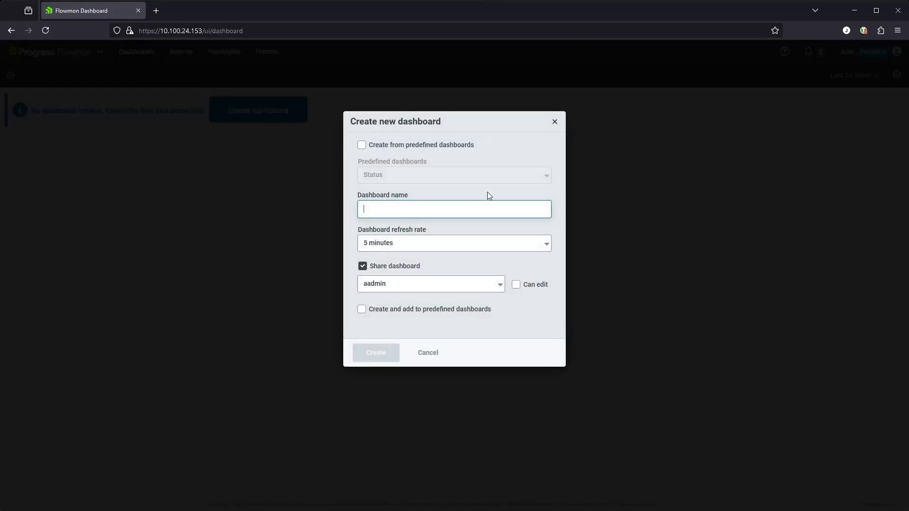
left_click(362, 145)
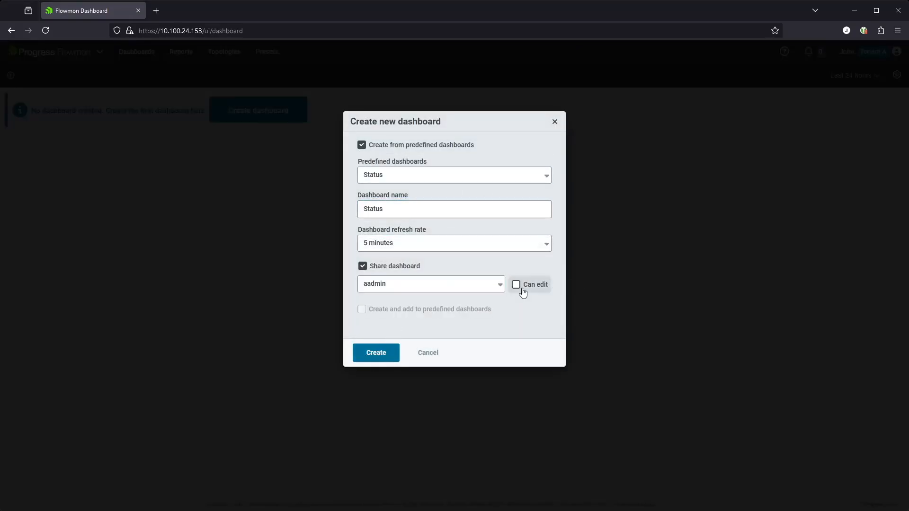
left_click(501, 285)
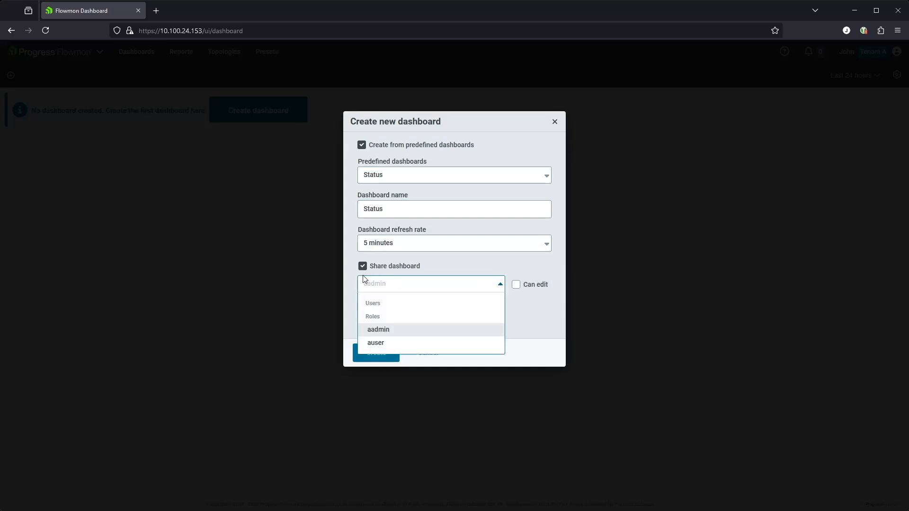
left_click(376, 346)
left_click(382, 357)
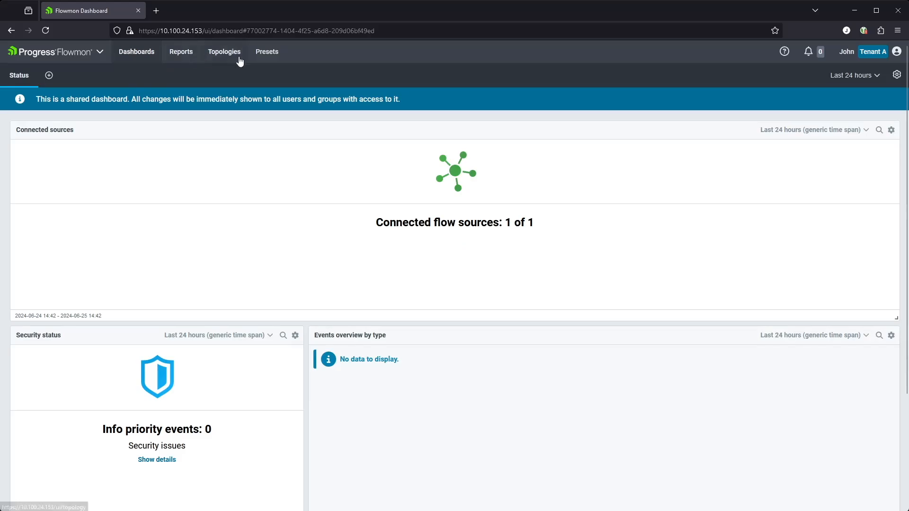
left_click(259, 53)
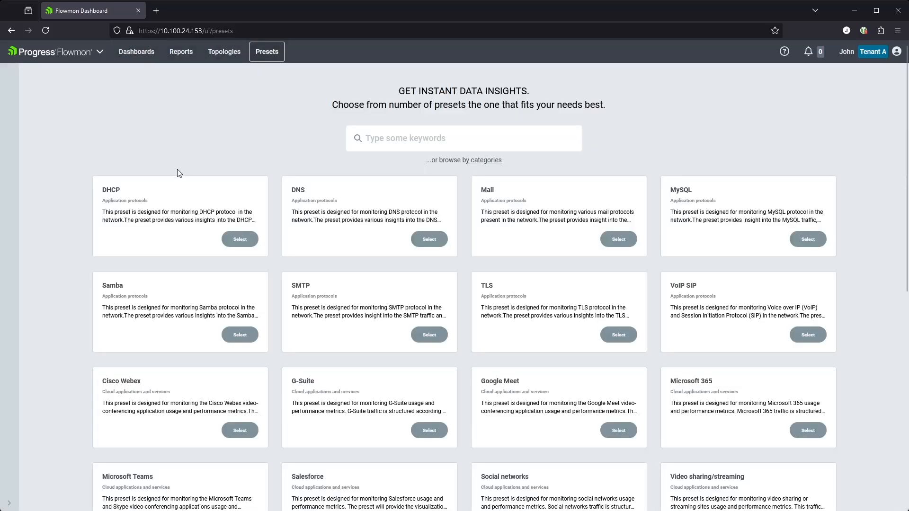
Select the TLS preset and advance its installation to the Users step.
scroll(112, 223, "down", 1)
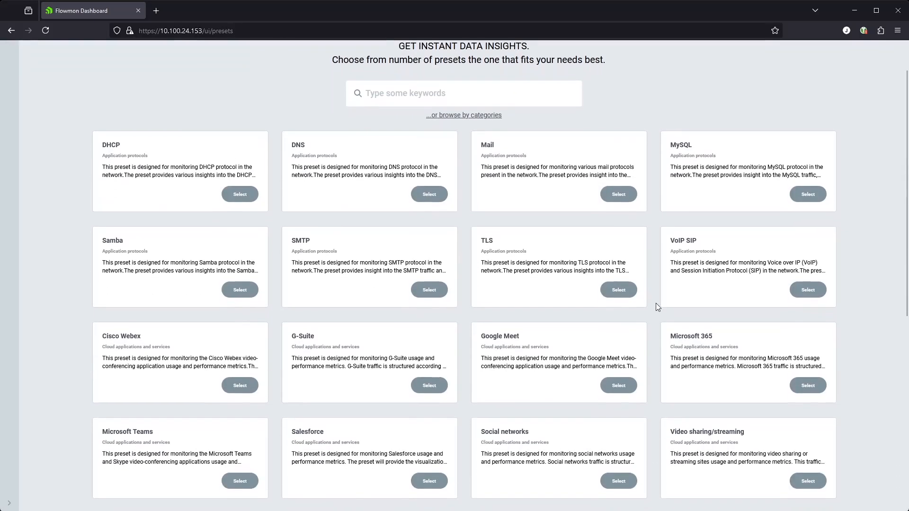
left_click(618, 290)
left_click(848, 58)
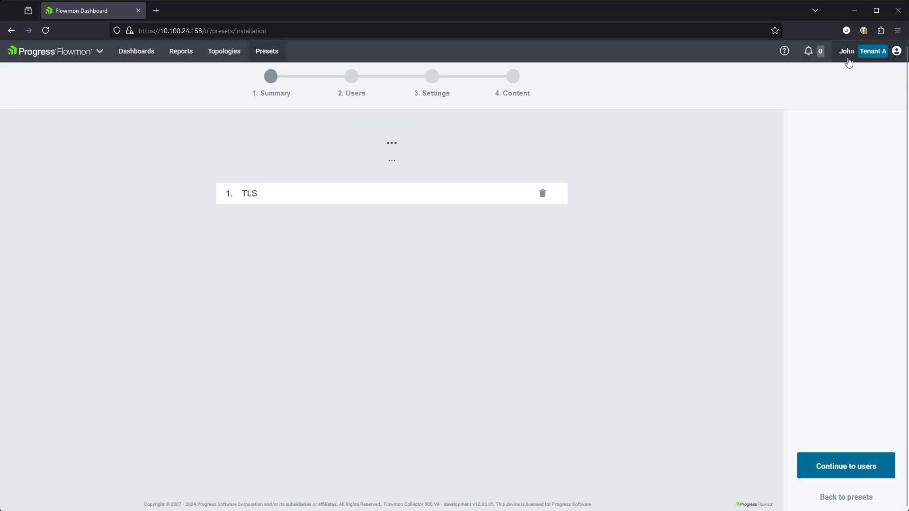
left_click(853, 467)
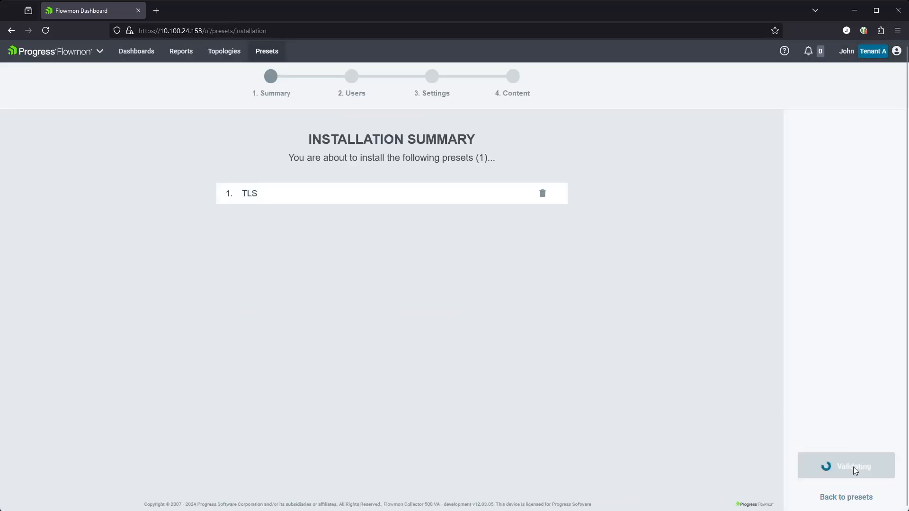
left_click(443, 191)
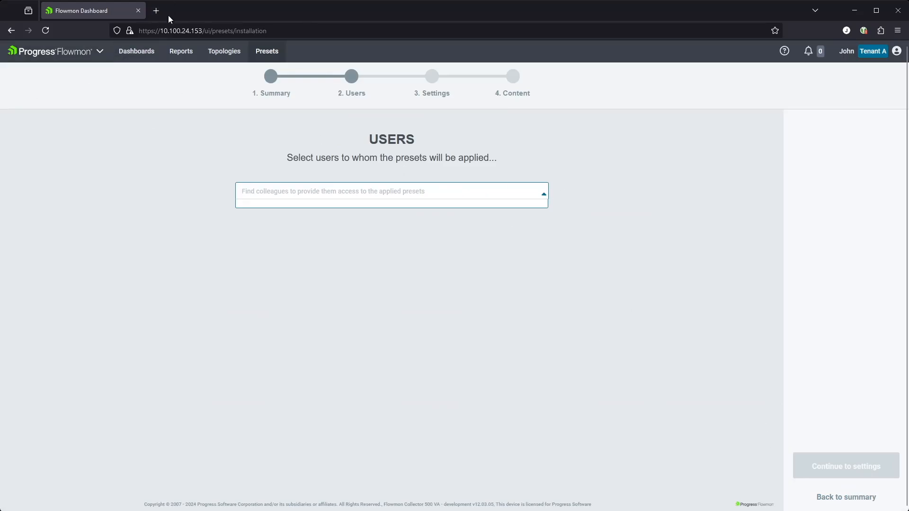
Open Configuration Center's System settings in a new browser tab.
left_click(100, 53)
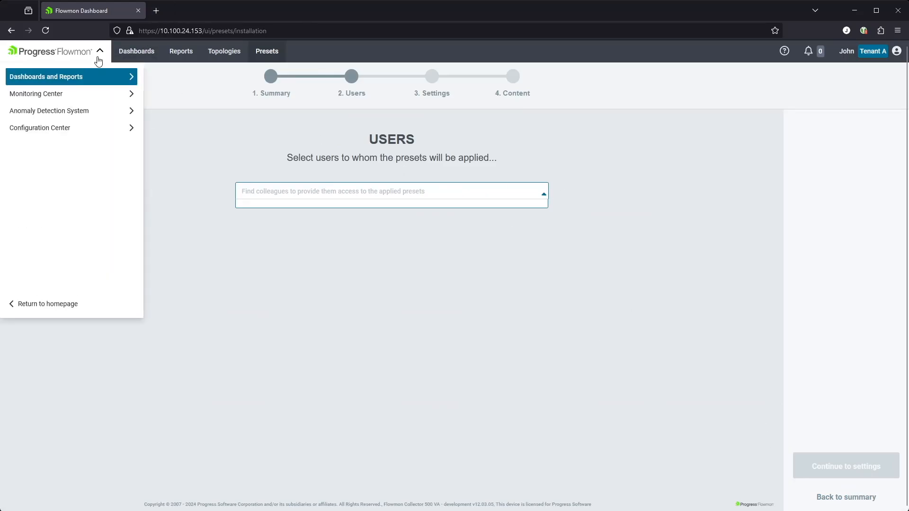
mouse_move(56, 134)
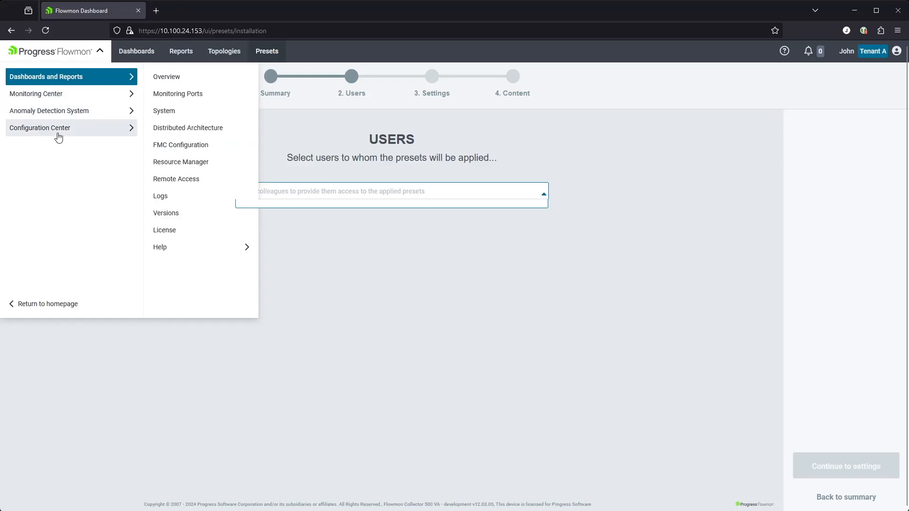
middle_click(180, 111)
In Configuration Center, glance at the roles list, then start a new user.
left_click(201, 12)
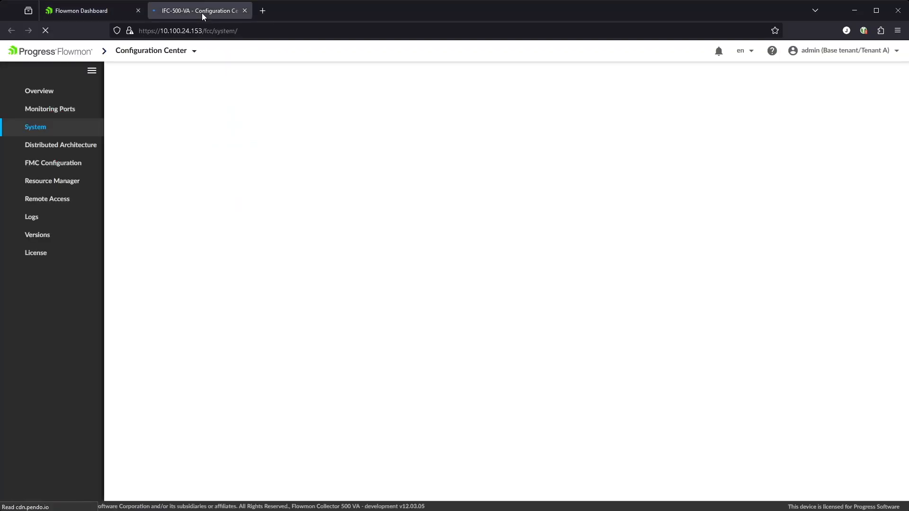
left_click(158, 122)
left_click(157, 116)
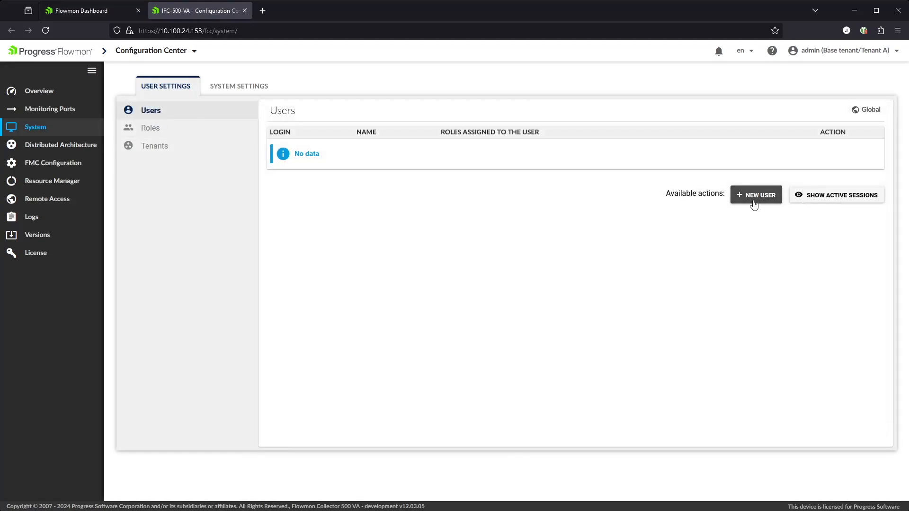
left_click(753, 201)
Enter login aadmin, an e-mail, name Admin, surname A, and the password twice.
left_click(362, 143)
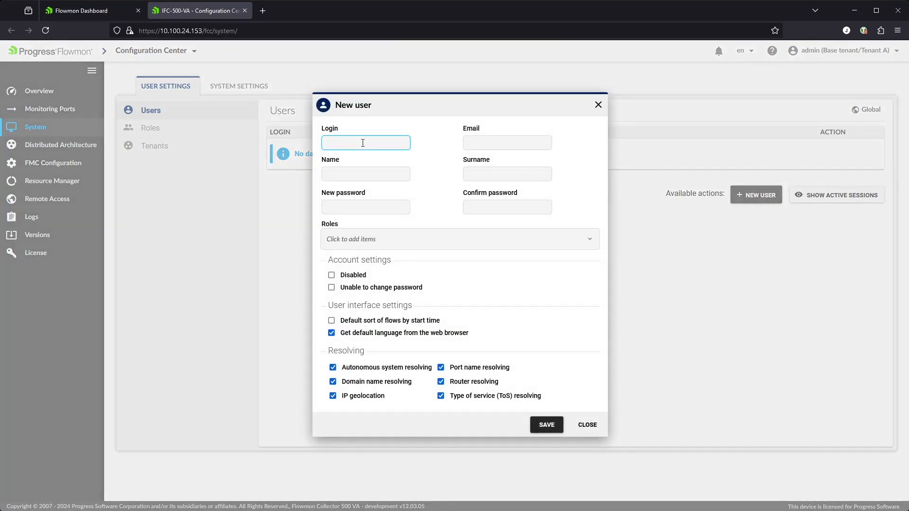
type("aadmin")
key("Tab")
type("a")
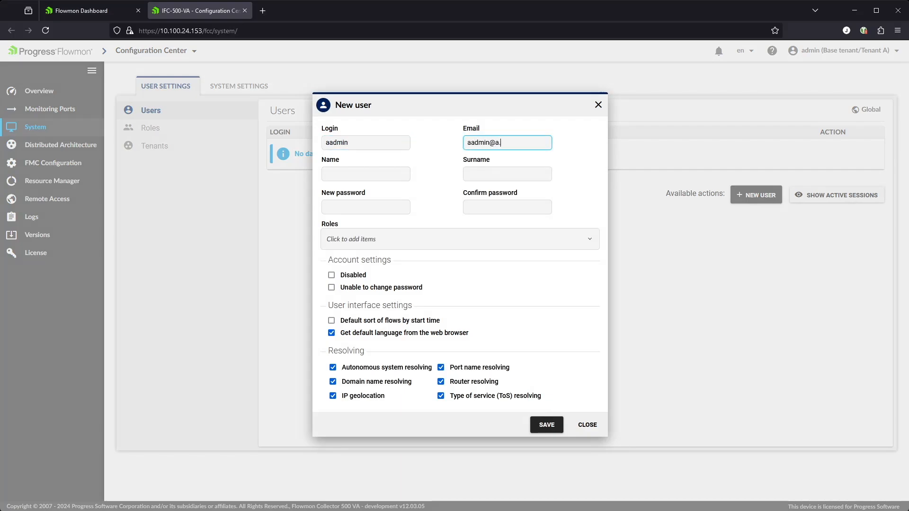
key("Tab")
type("Admin")
key("Tab")
type("A")
key("Tab")
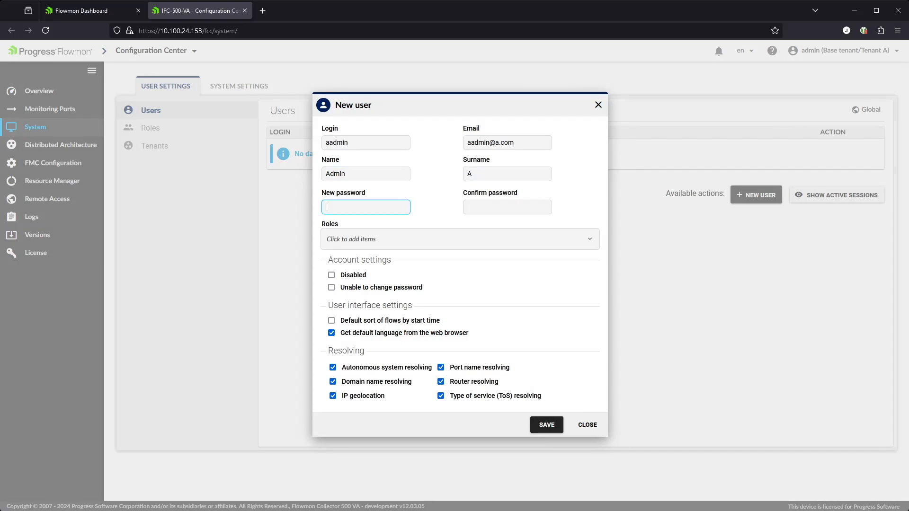
type("•••••")
key("Tab")
type("•••••")
Assign the aadmin role to the user, then begin another new user form.
left_click(340, 238)
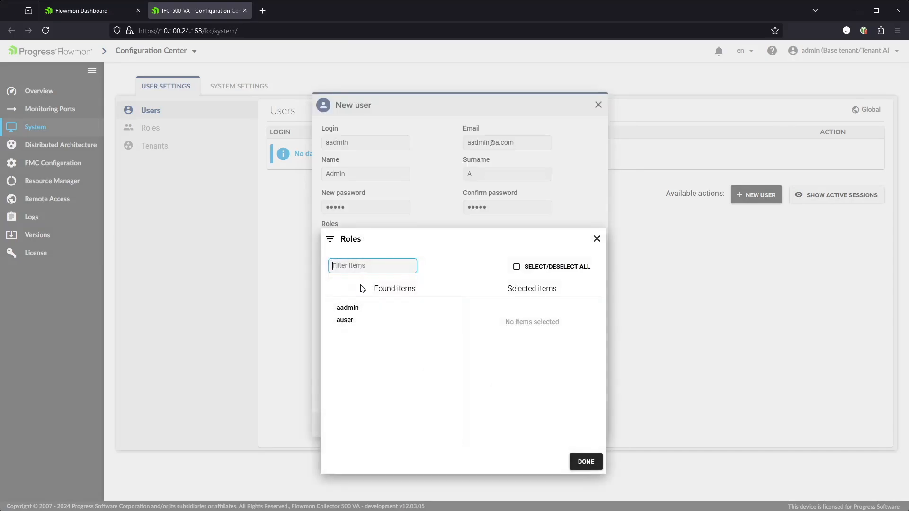
left_click(355, 308)
left_click(585, 461)
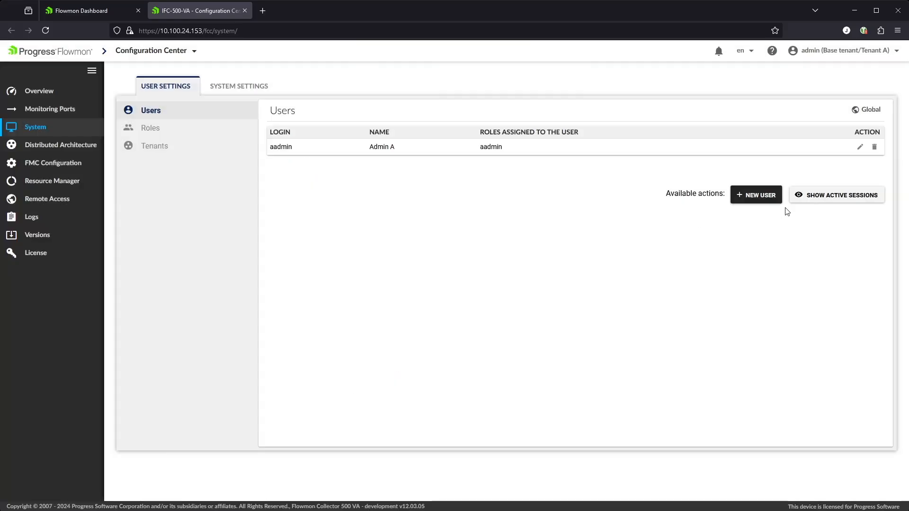
left_click(743, 194)
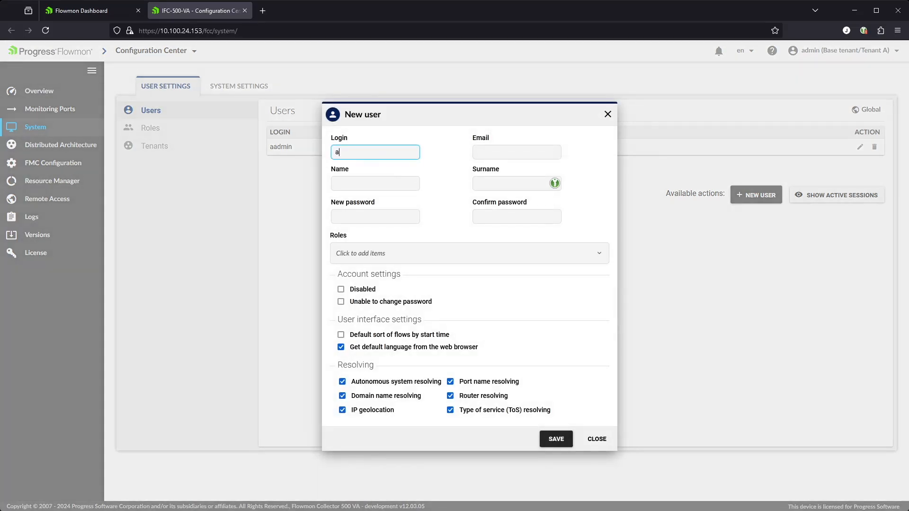
Fill in auser's e-mail, surname A and password.
key("Tab")
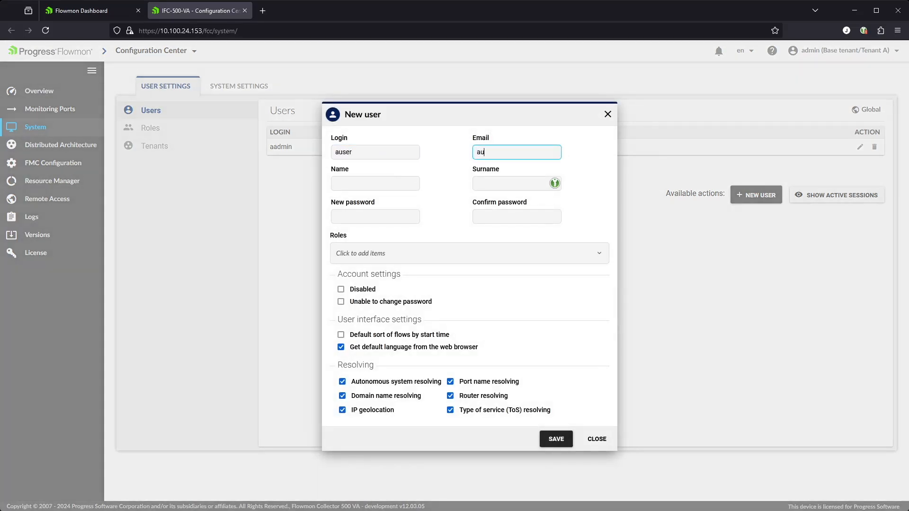
key("Tab")
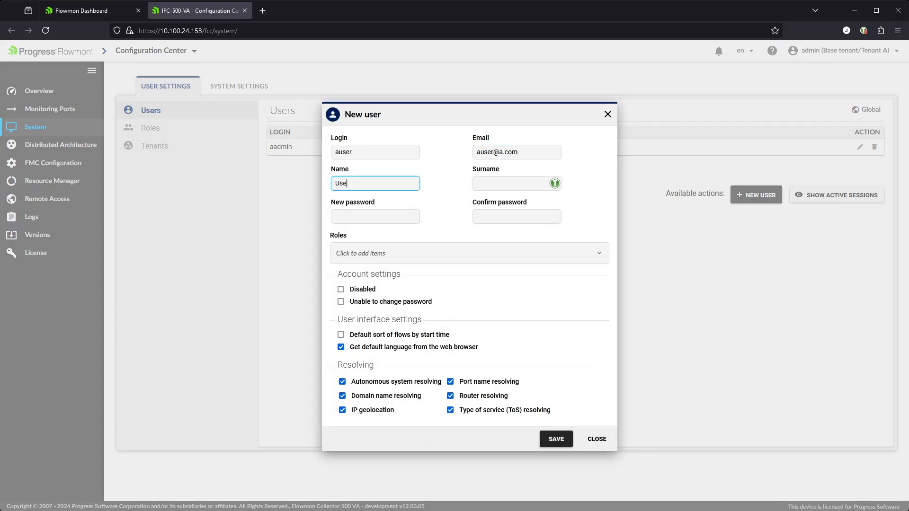
key("Tab")
type("A")
key("Tab")
type("••••")
key("Tab")
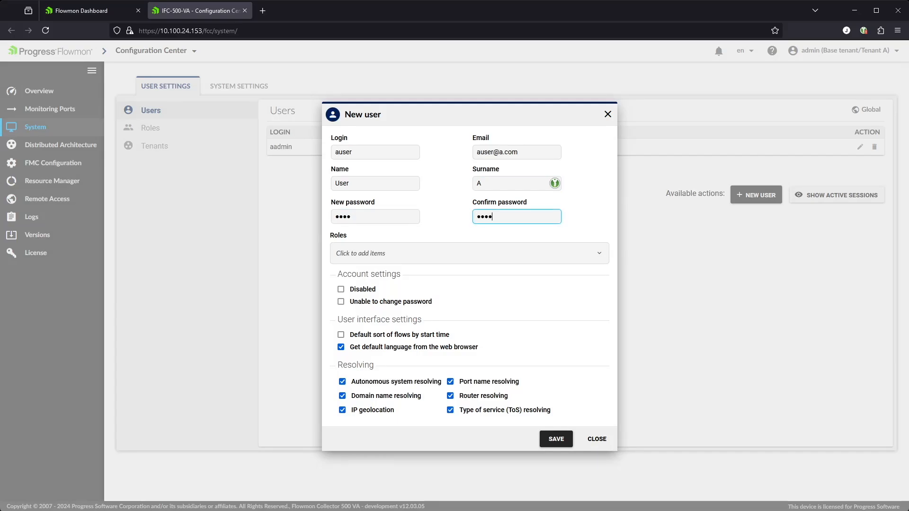
Give auser the auser role, save, and check the roles list before returning to Users.
left_click(373, 252)
left_click(361, 335)
left_click(597, 477)
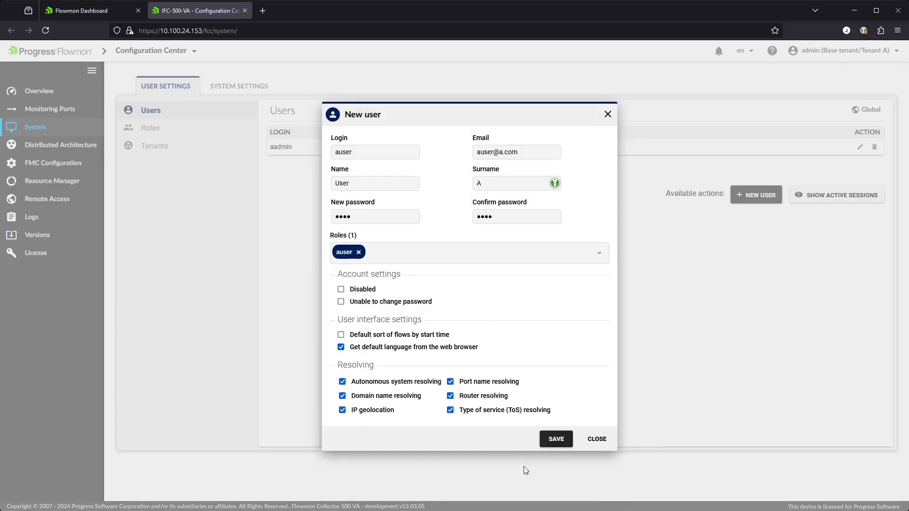
left_click(561, 439)
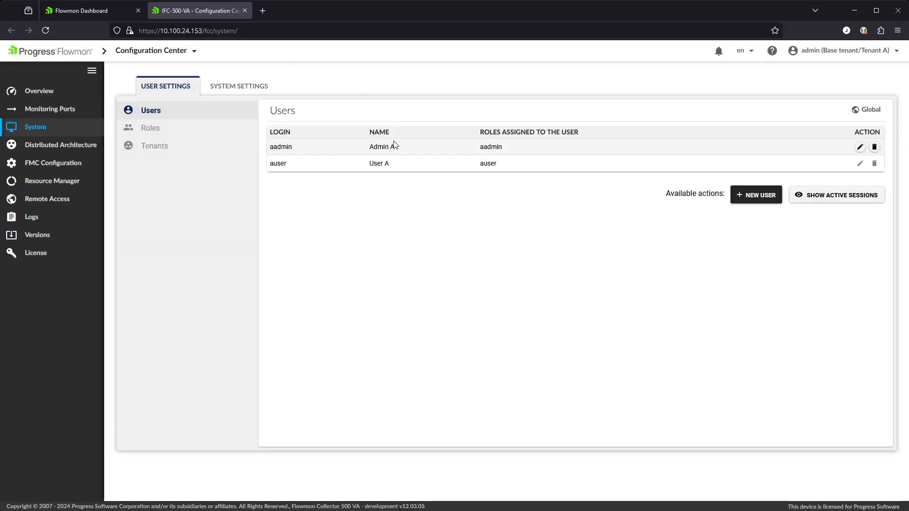
left_click(140, 129)
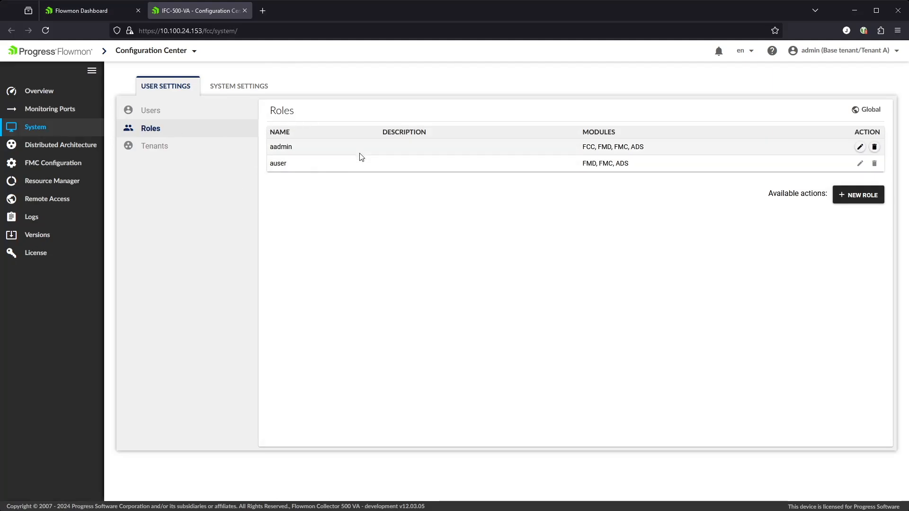
left_click(150, 112)
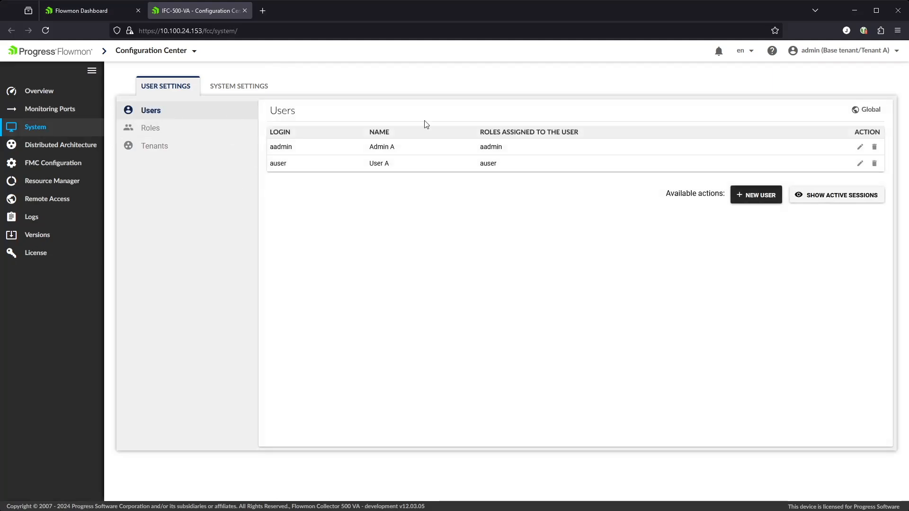
In the Dashboard tab, try the preset installation, then reload the page.
left_click(92, 13)
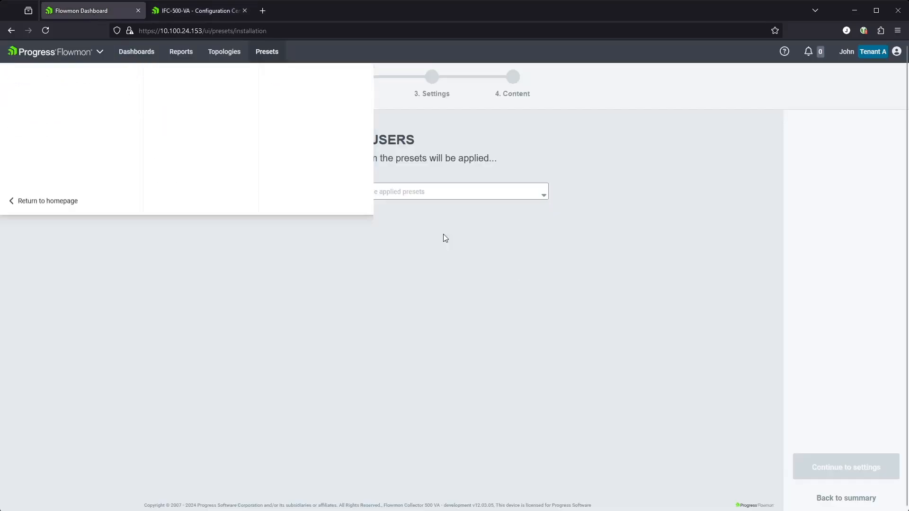
left_click(263, 55)
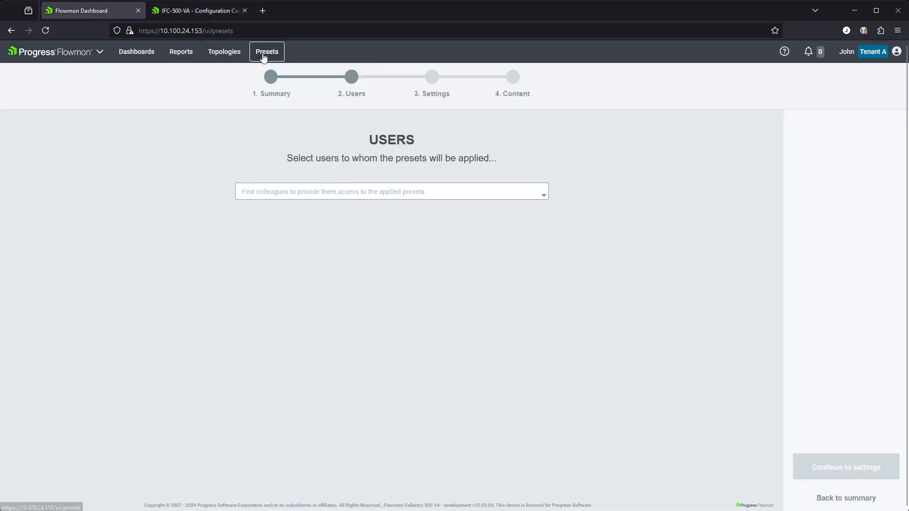
left_click(845, 78)
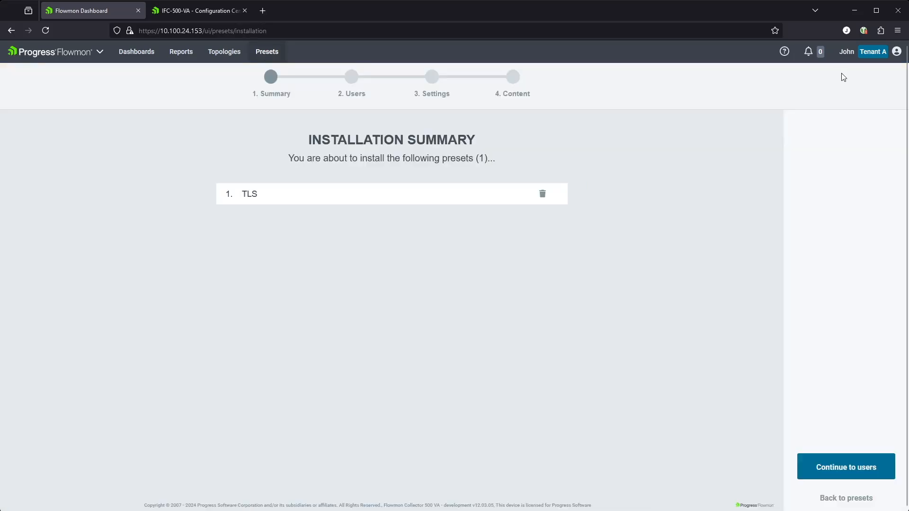
left_click(859, 463)
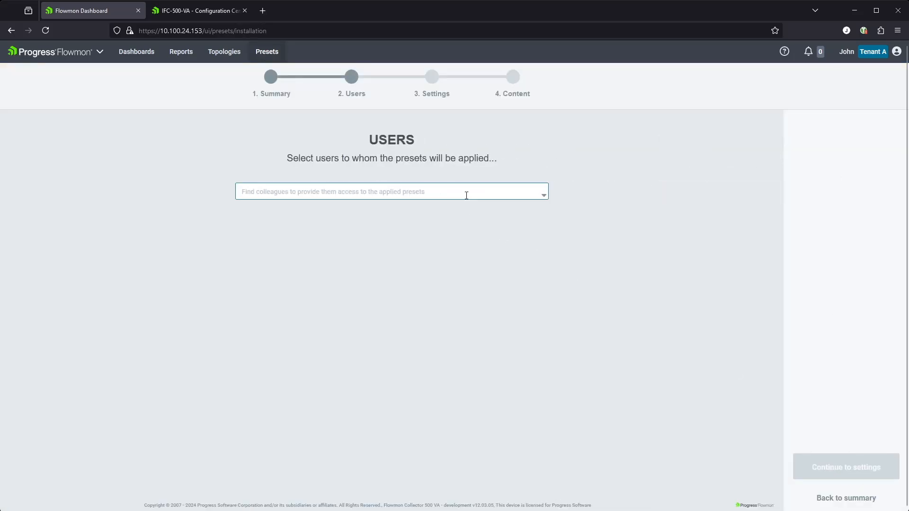
left_click(467, 195)
left_click(45, 30)
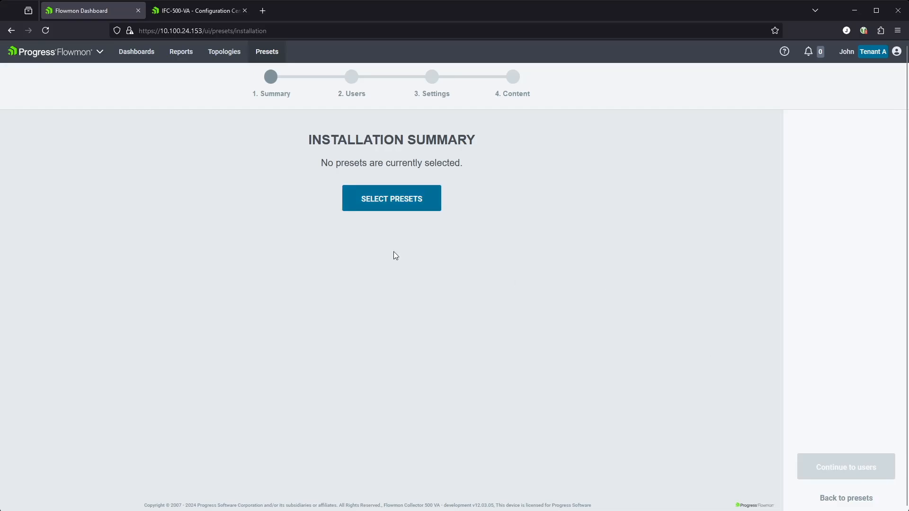
Select the TLS preset, check available tenants, and keep aadmin as the receiving user.
left_click(378, 205)
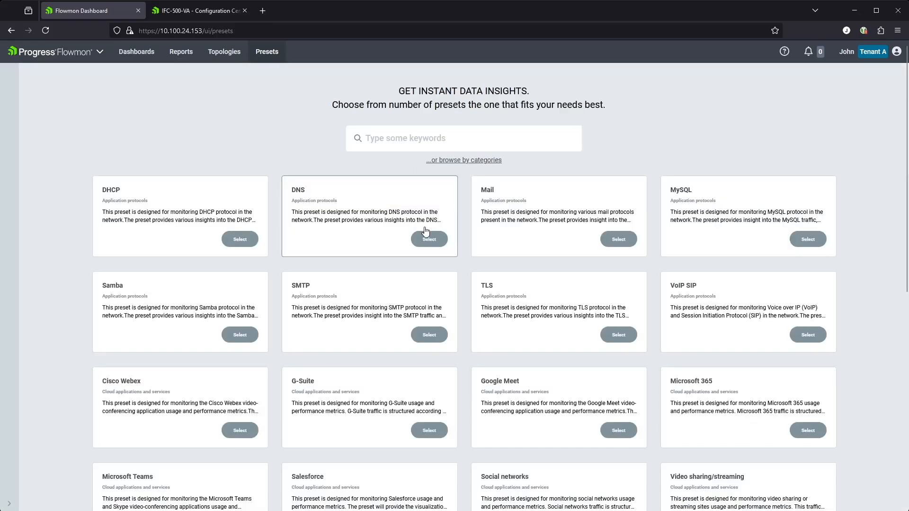
left_click(629, 335)
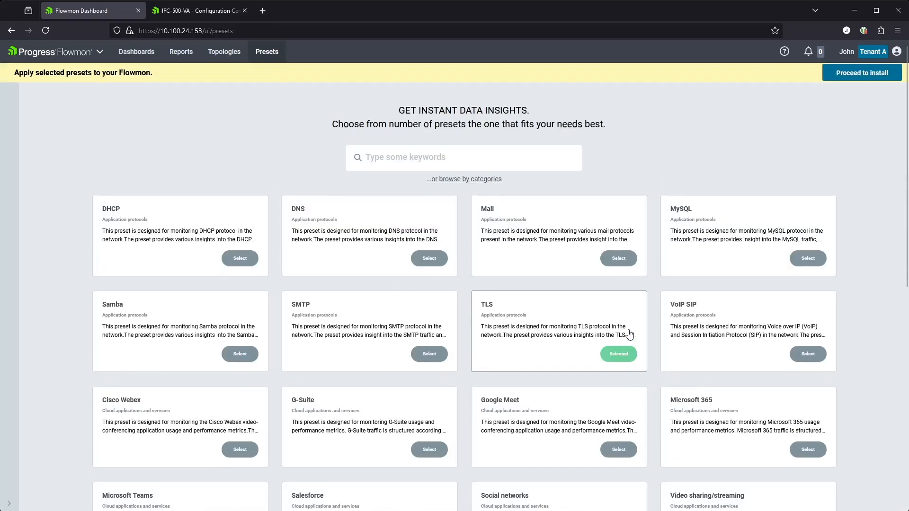
left_click(882, 79)
left_click(884, 55)
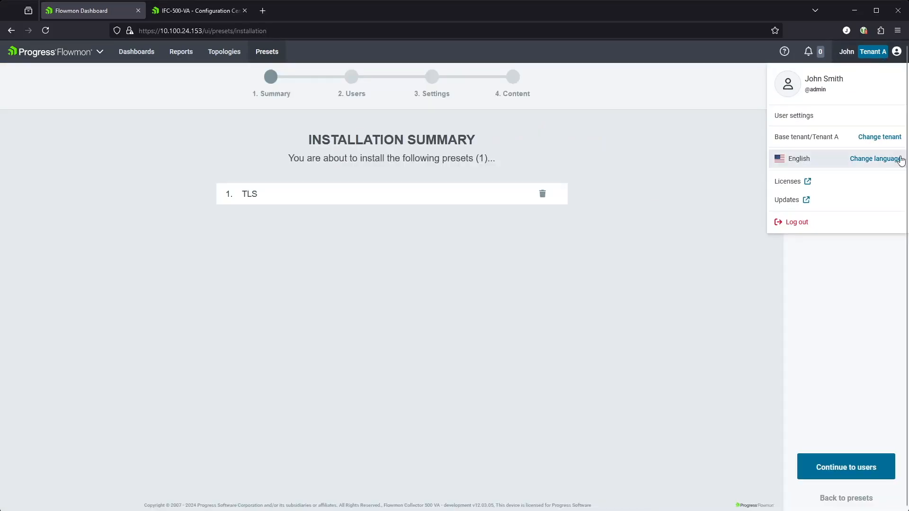
left_click(878, 138)
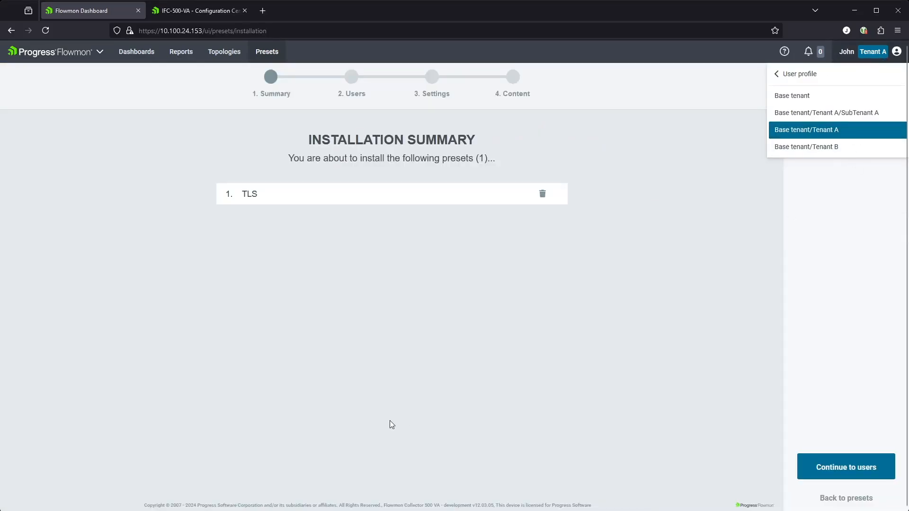
left_click(849, 468)
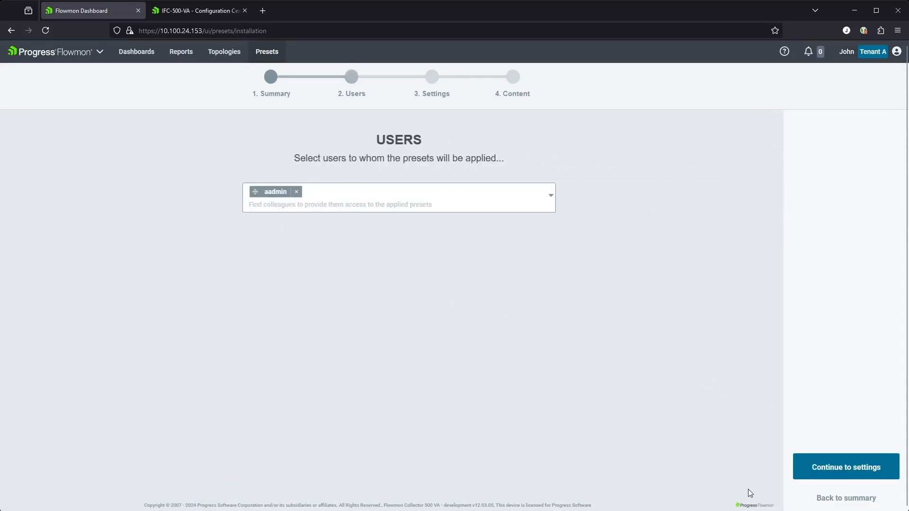
left_click(375, 203)
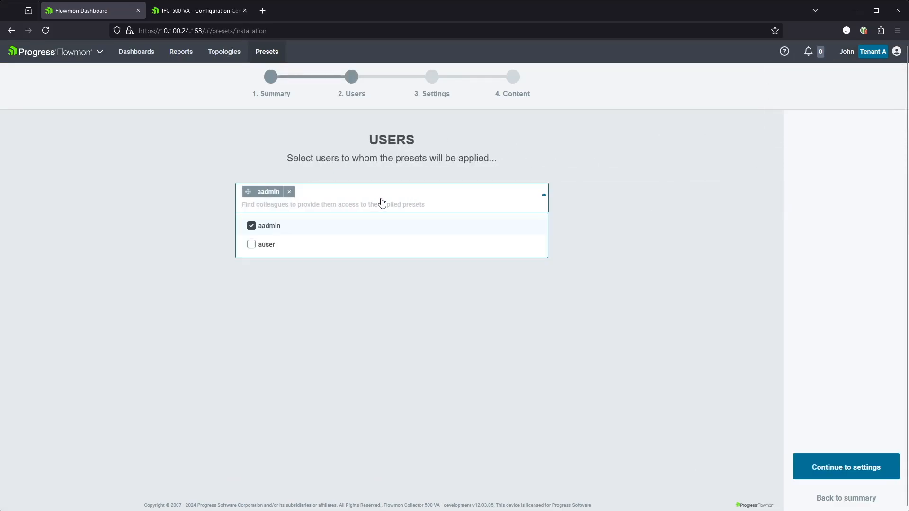
left_click(655, 211)
Base TLS on the All Sources profile without recalculating history, and install it.
left_click(837, 457)
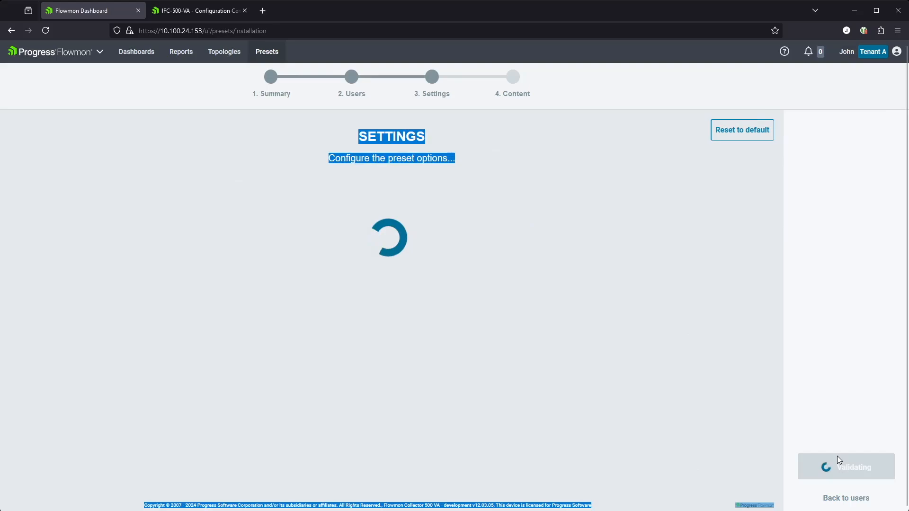
left_click(411, 199)
left_click(421, 223)
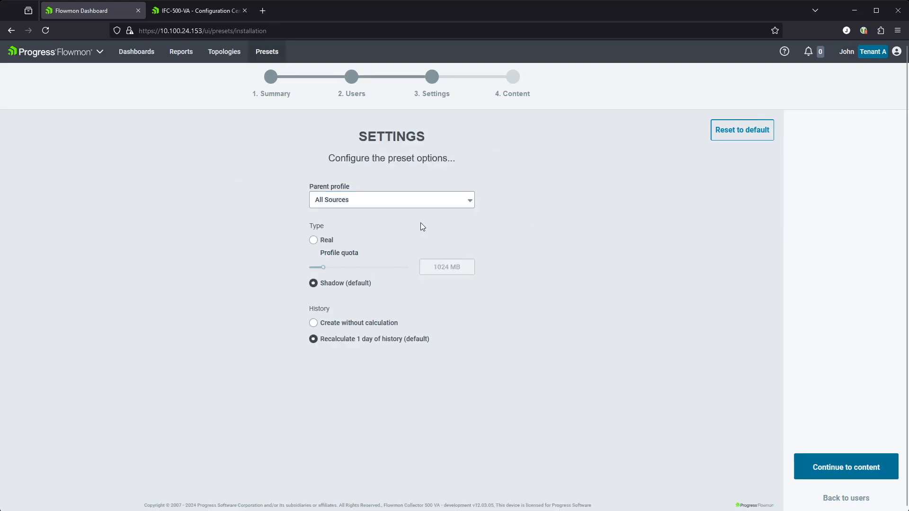
left_click(314, 323)
left_click(833, 472)
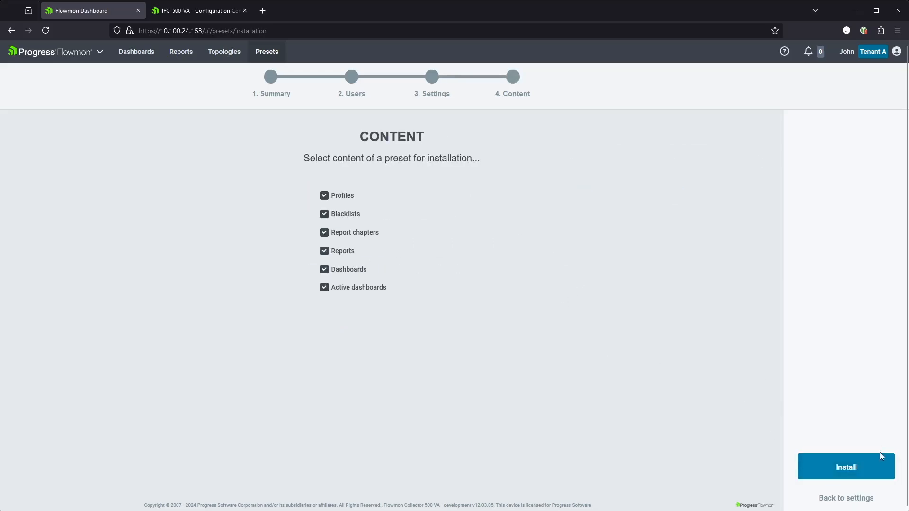
left_click(859, 458)
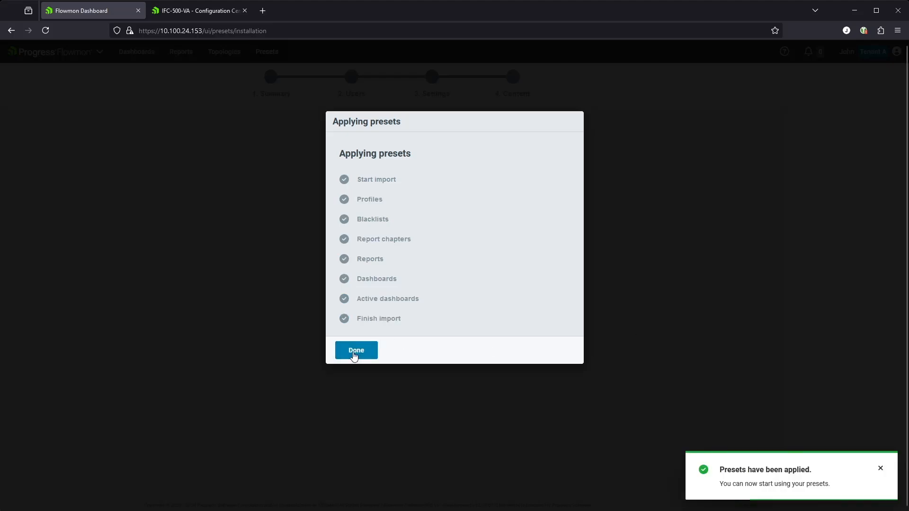
left_click(354, 356)
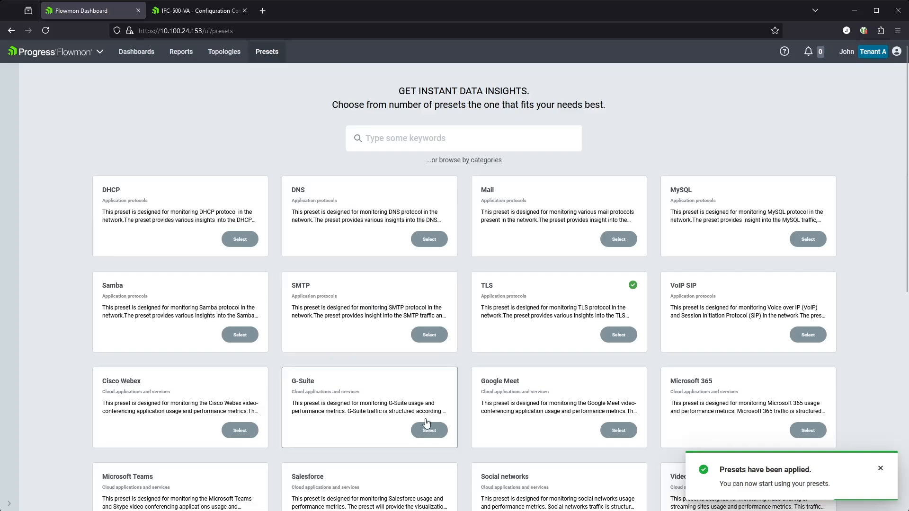
Select the Social networks preset and install it with default users and settings.
scroll(365, 407, "down", 1)
scroll(367, 436, "down", 2)
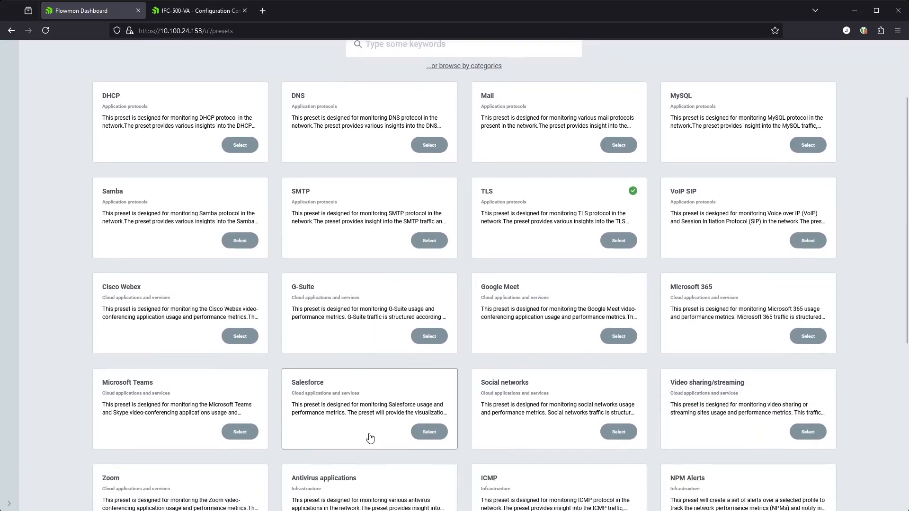
left_click(632, 383)
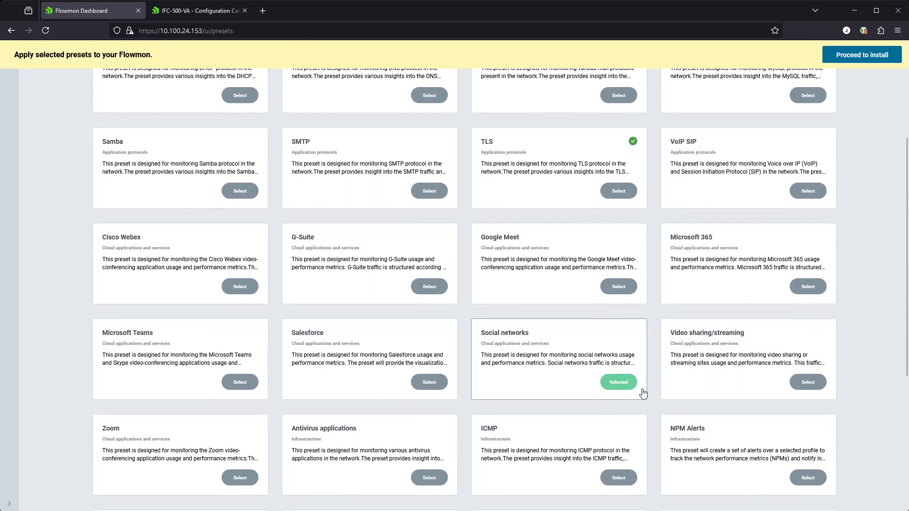
left_click(861, 54)
left_click(852, 468)
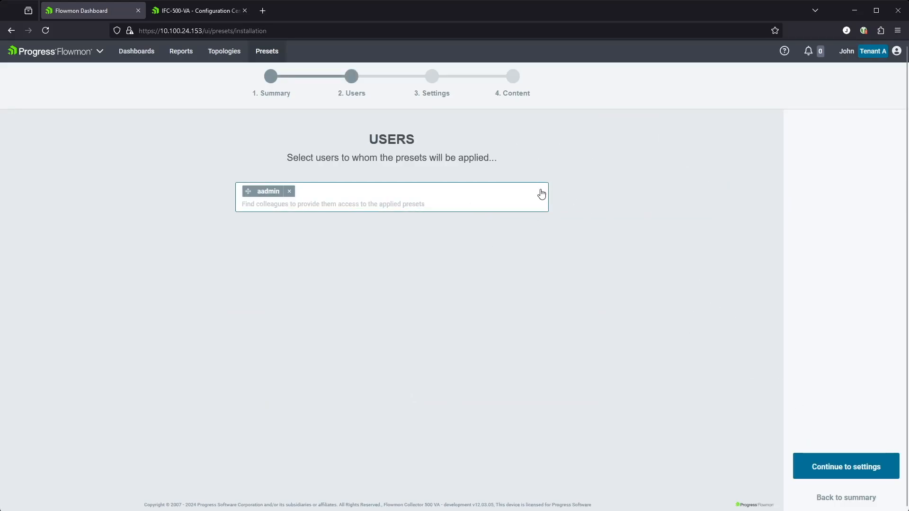
left_click(838, 468)
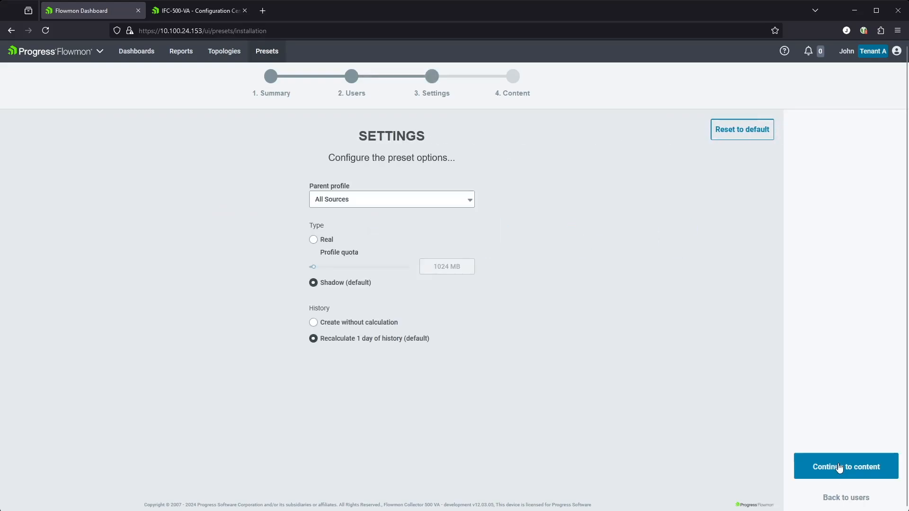
left_click(862, 468)
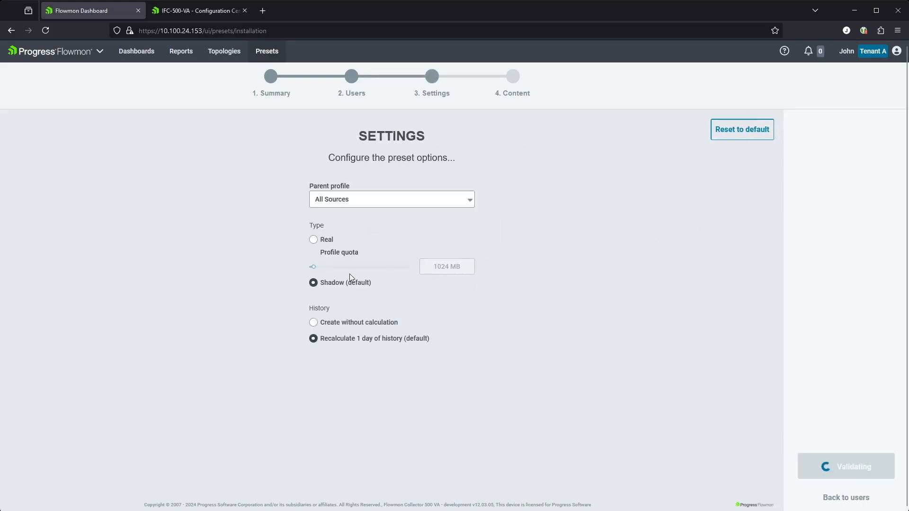
left_click(848, 466)
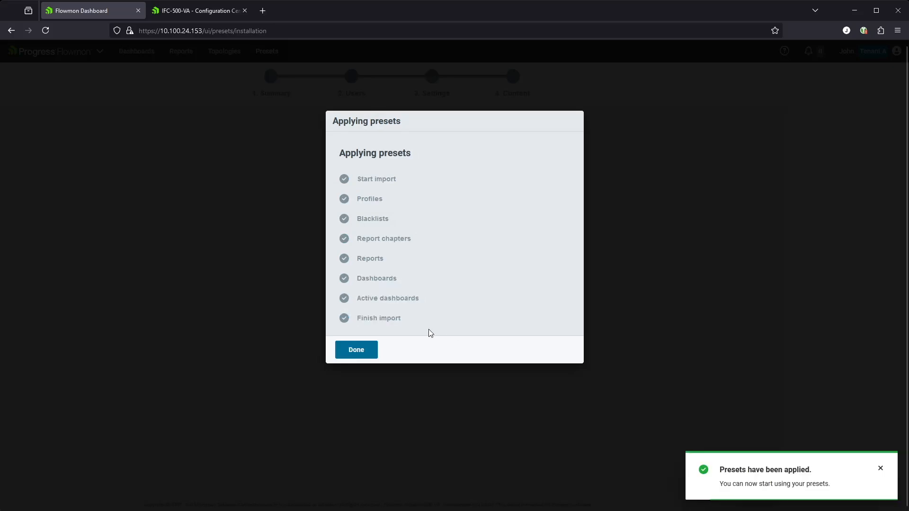
left_click(357, 349)
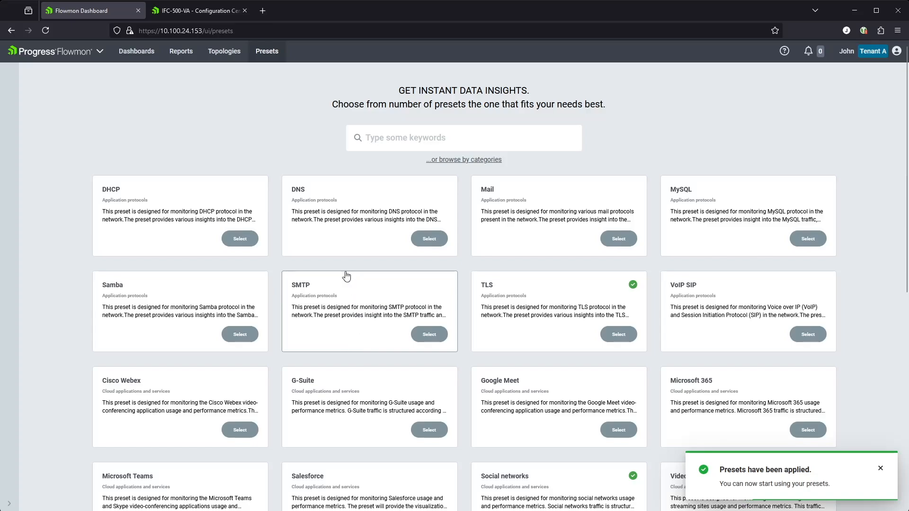
left_click(114, 59)
Check Tenant A's Monitoring Center profiles for Social networks and TLS, then go to Configuration Center.
left_click(99, 61)
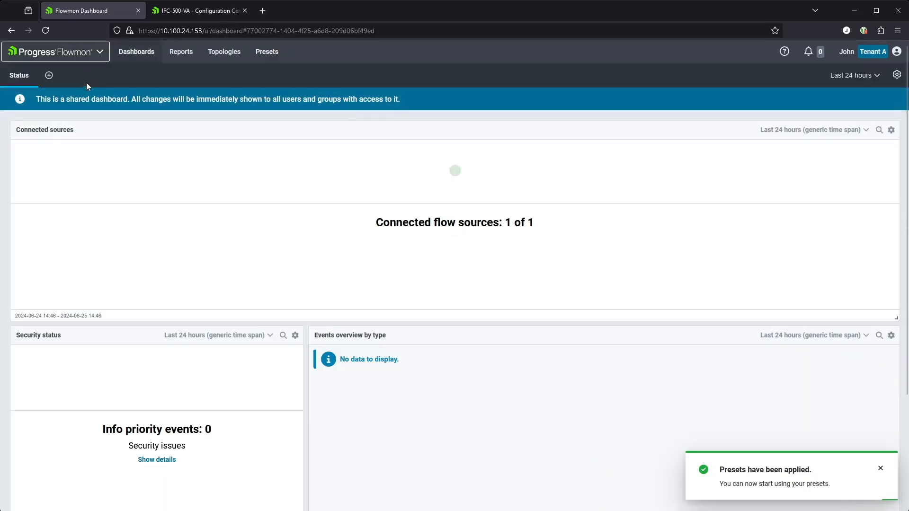
left_click(104, 57)
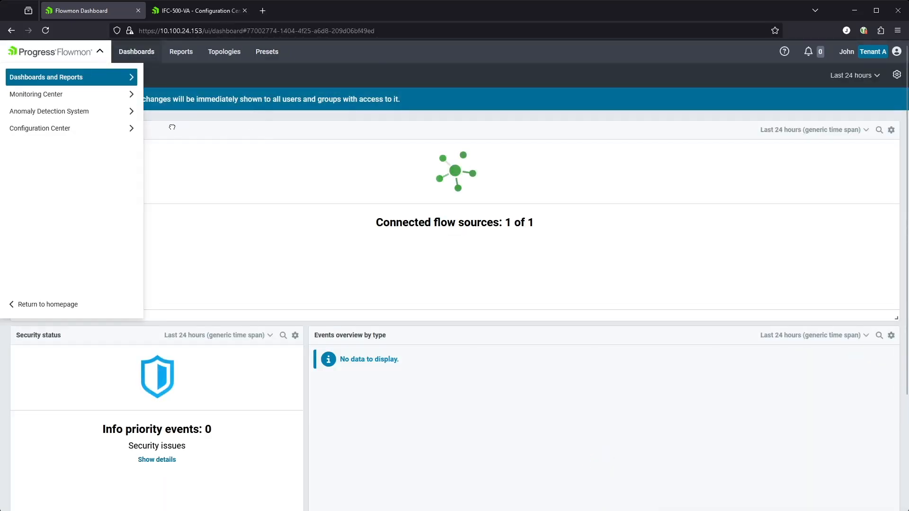
mouse_move(101, 94)
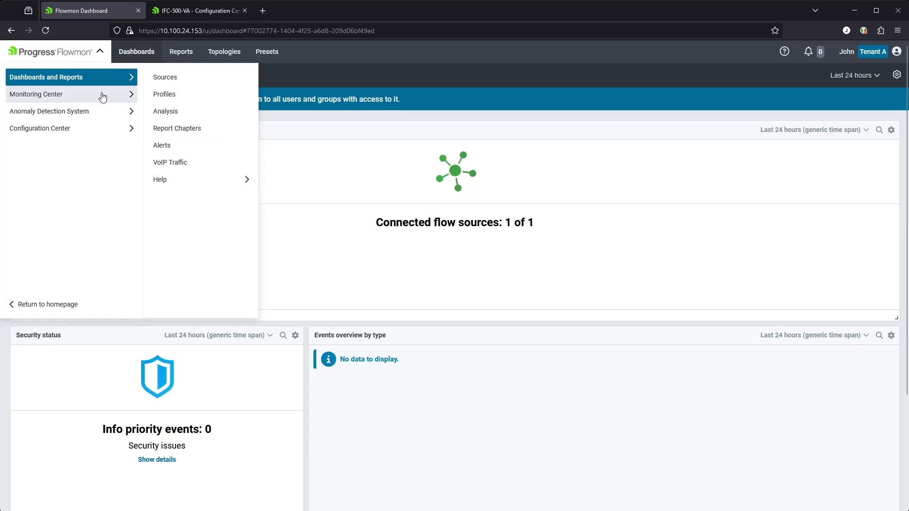
left_click(177, 94)
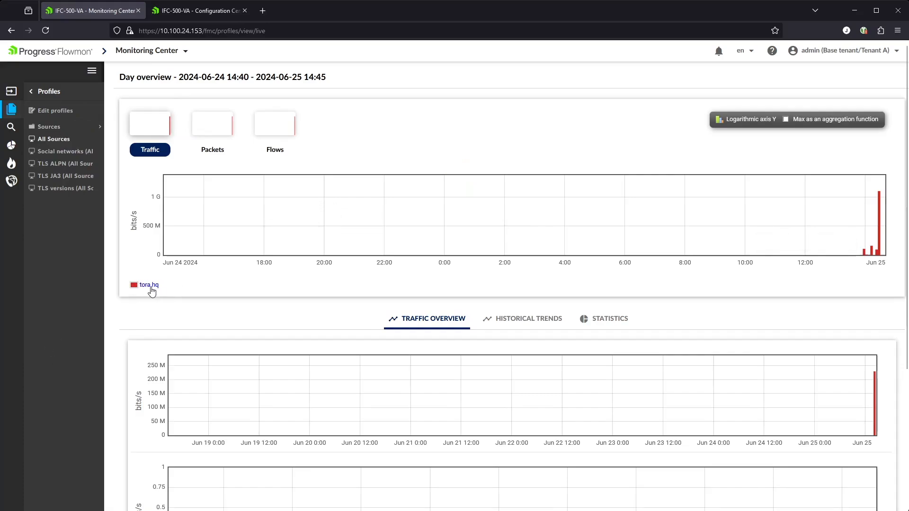
left_click(164, 53)
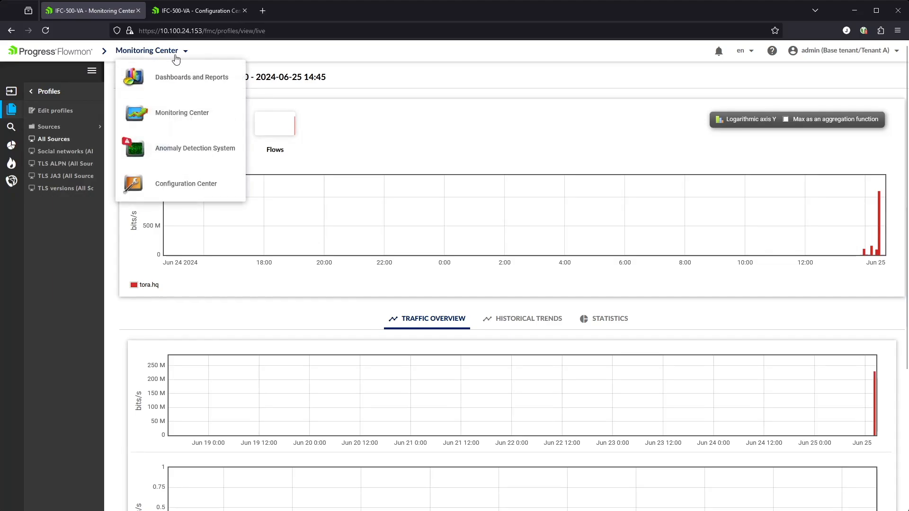
left_click(184, 183)
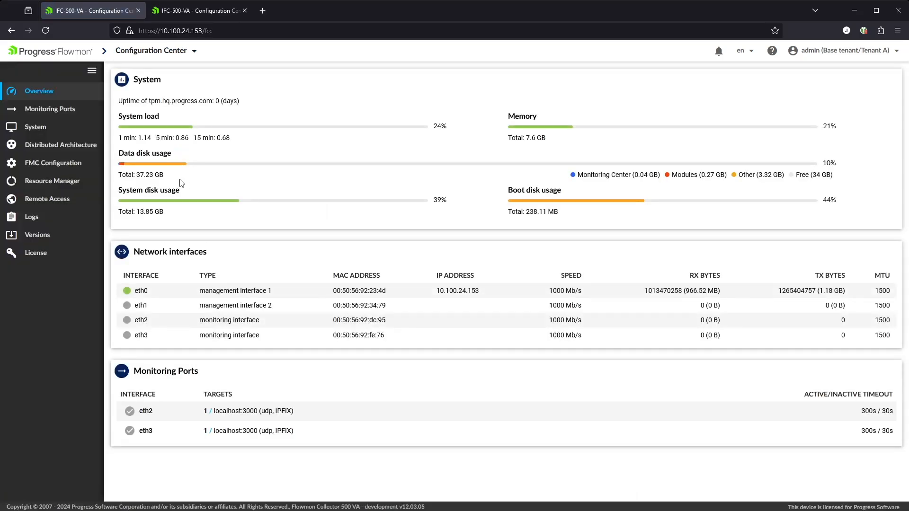
Under System > Tenants, add the Social networks (All Sources) profile to SubTenant A and save.
left_click(29, 126)
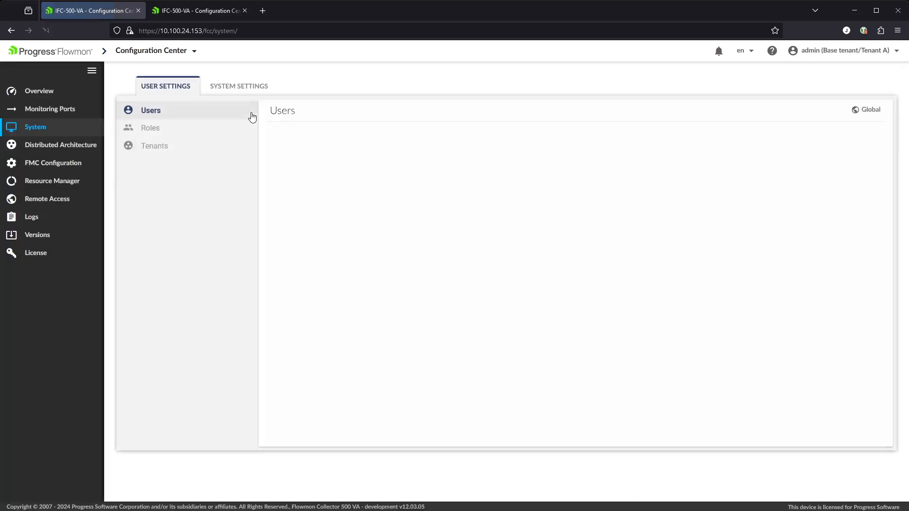
left_click(152, 152)
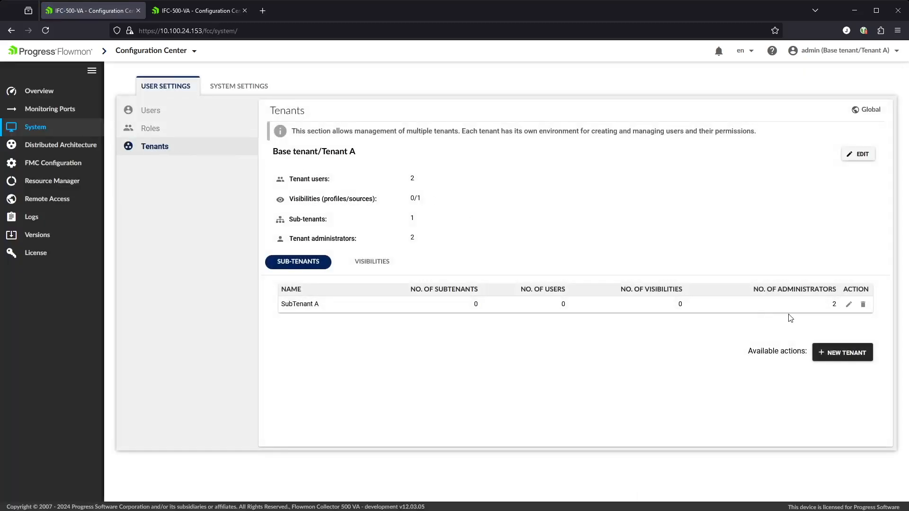
left_click(848, 304)
left_click(524, 283)
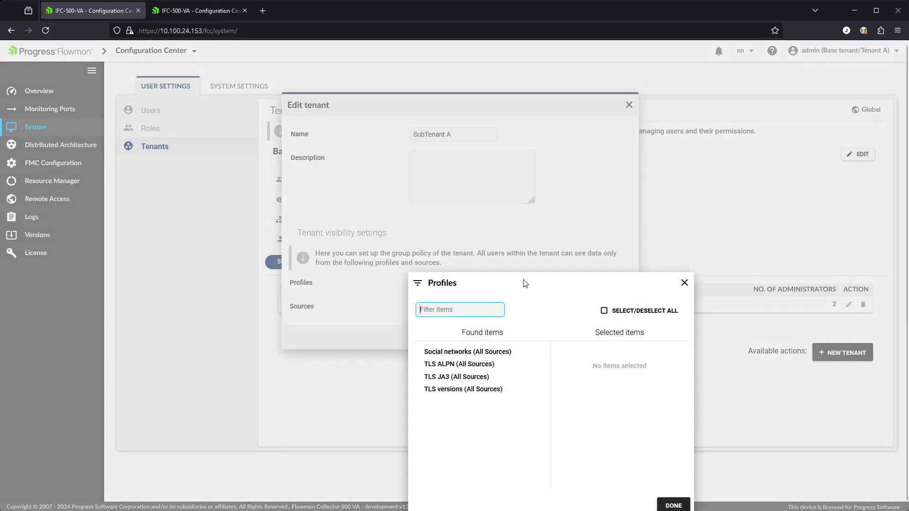
left_click(479, 352)
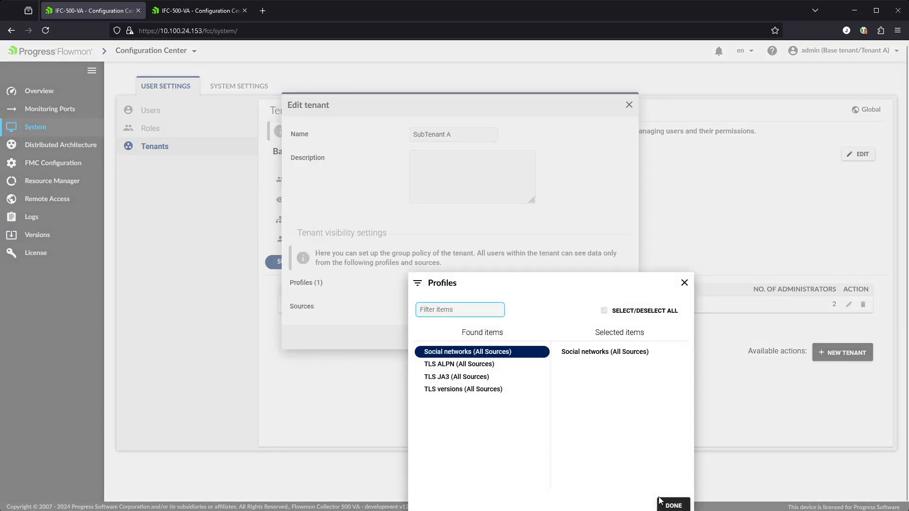
left_click(670, 503)
left_click(580, 338)
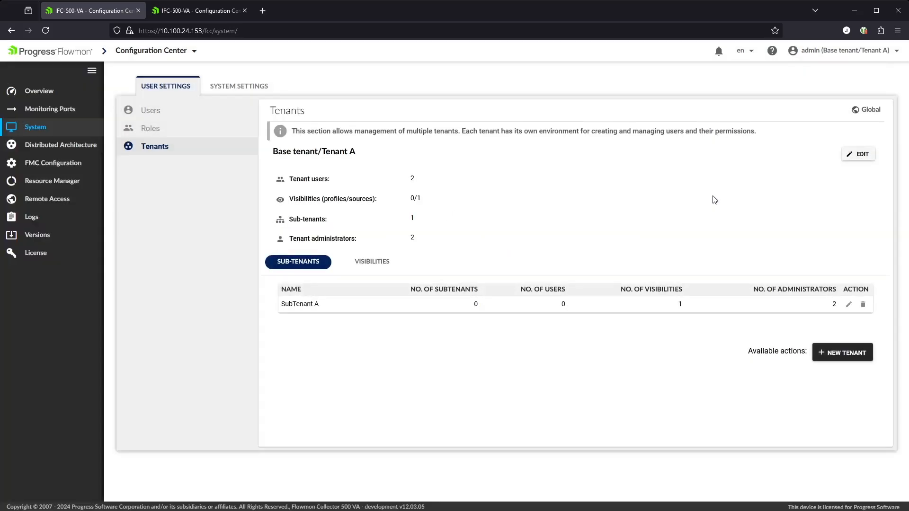
left_click(171, 53)
left_click(179, 111)
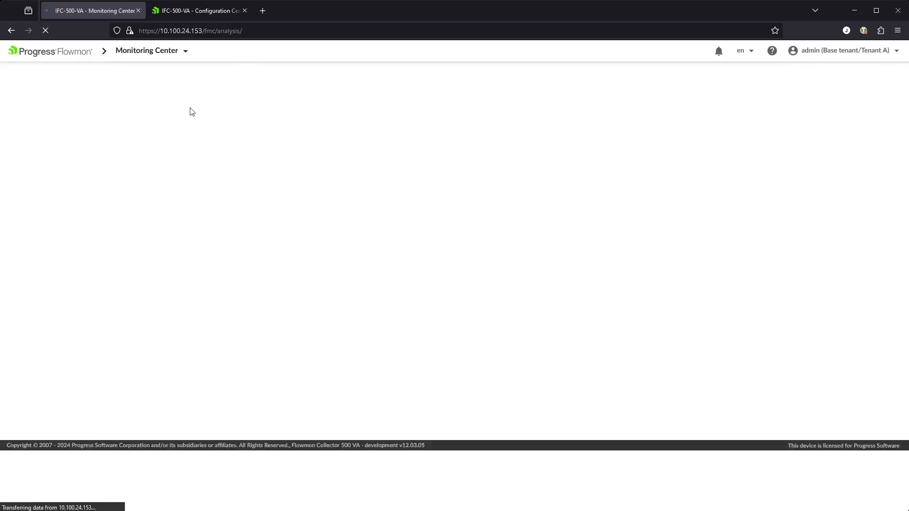
left_click(66, 112)
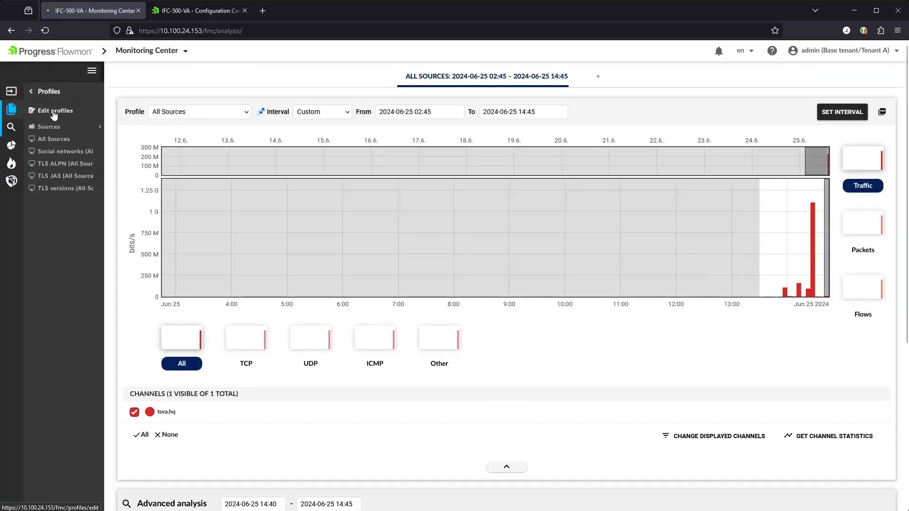
left_click(53, 114)
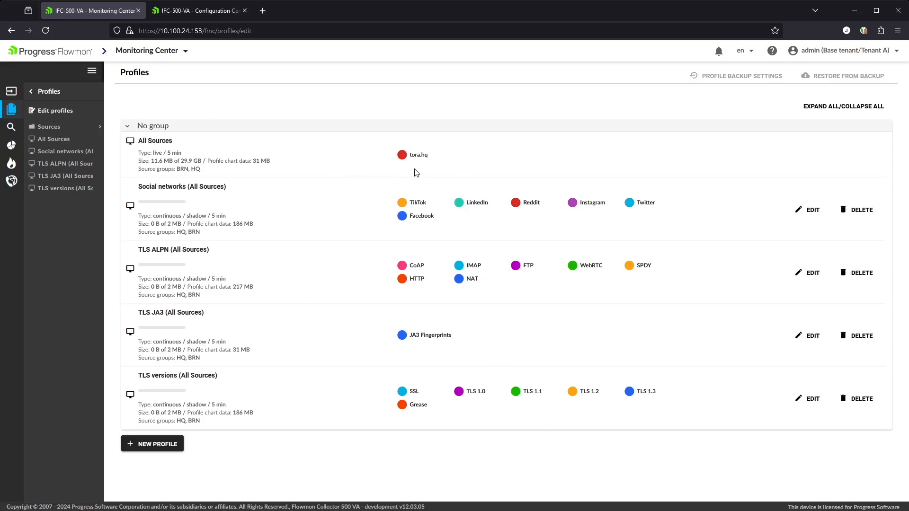
left_click(878, 53)
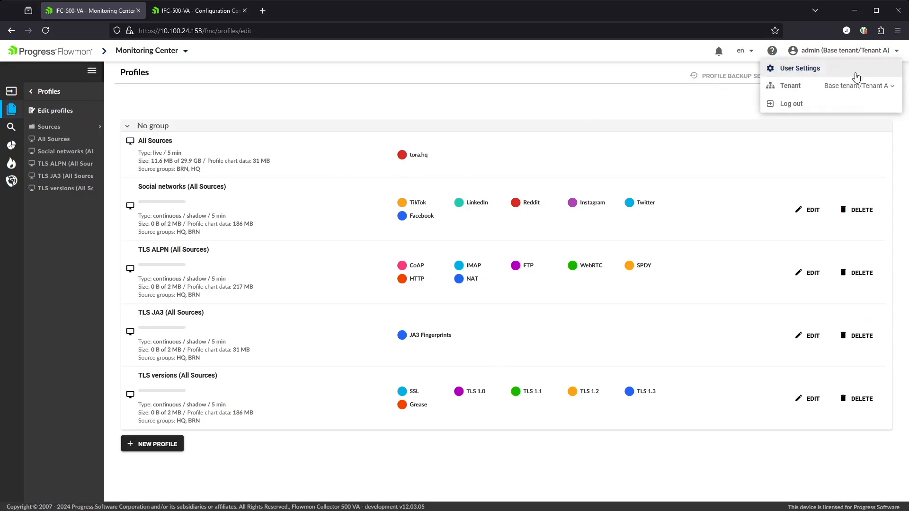
left_click(890, 89)
left_click(848, 103)
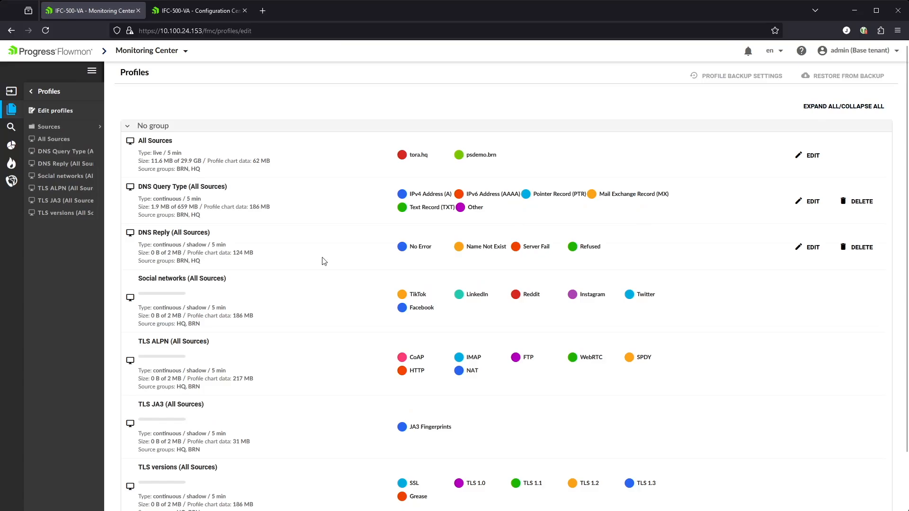
scroll(308, 262, "down", 3)
scroll(333, 256, "up", 3)
left_click(894, 50)
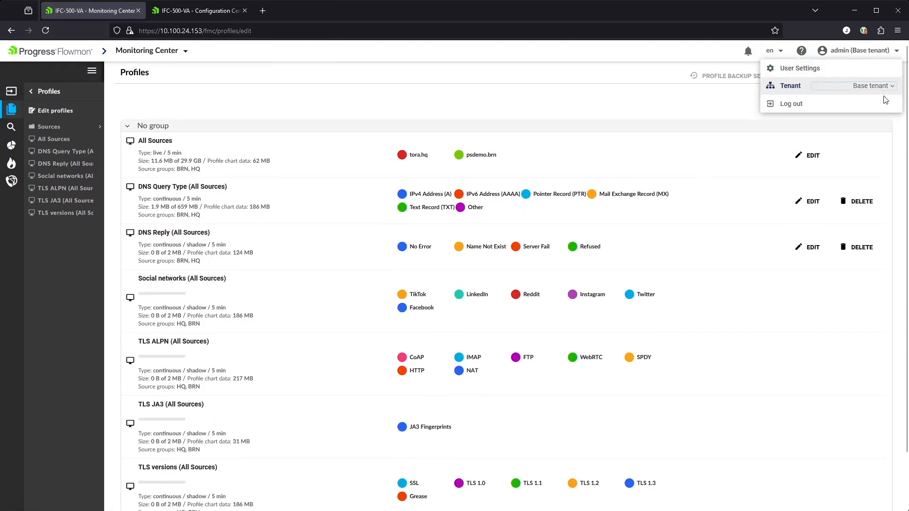
Switch to SubTenant A to confirm only Social networks is visible, then switch to Tenant B.
left_click(879, 109)
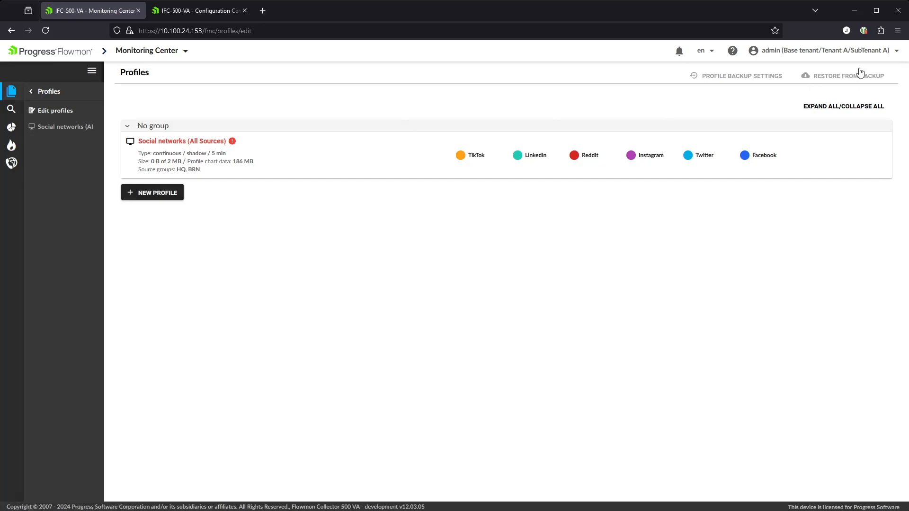
left_click(894, 55)
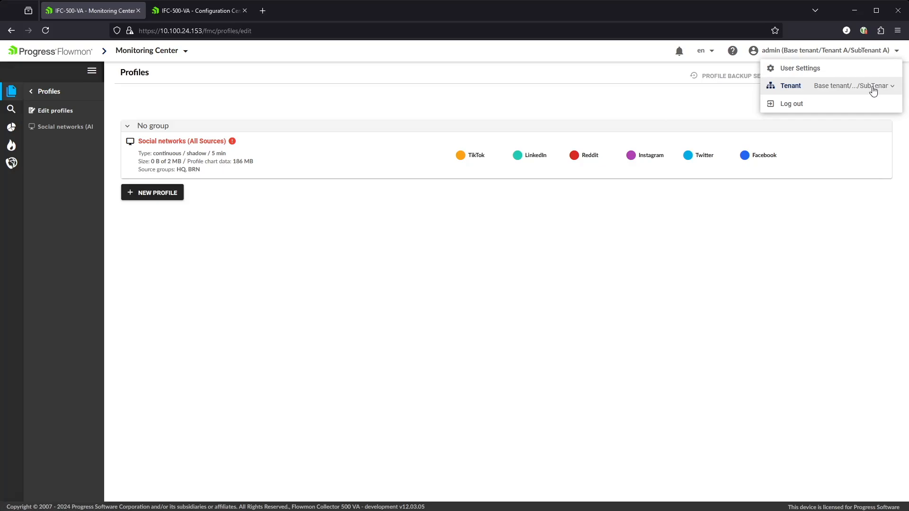
left_click(852, 140)
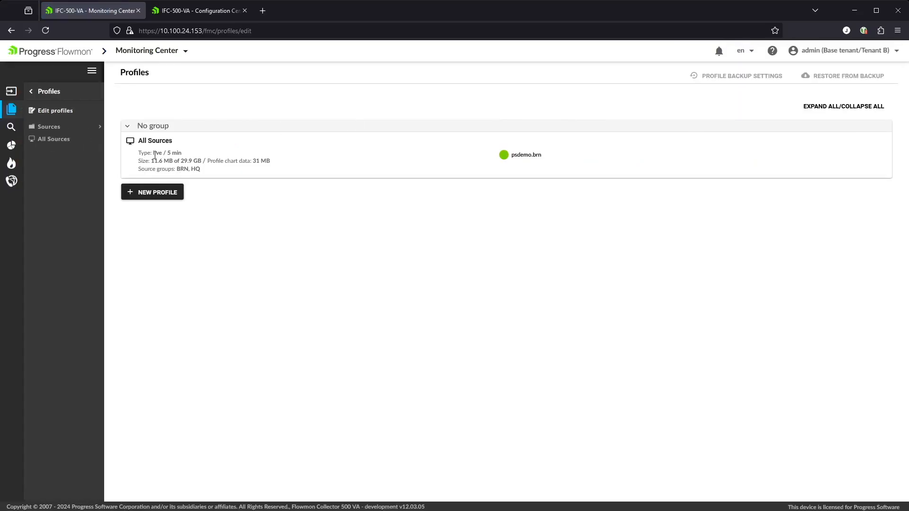
View Tenant B's All Sources traffic with only psdemo.brn, then go to Dashboards and Reports.
left_click(167, 143)
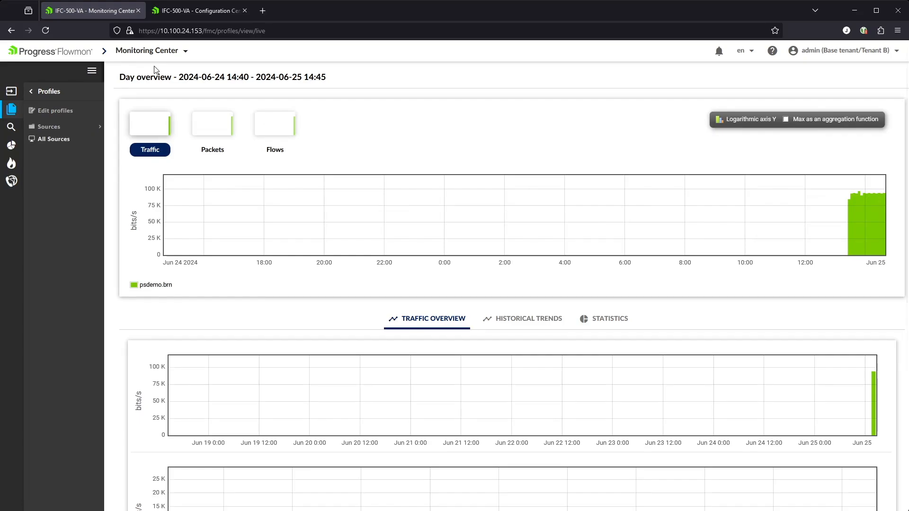
left_click(157, 51)
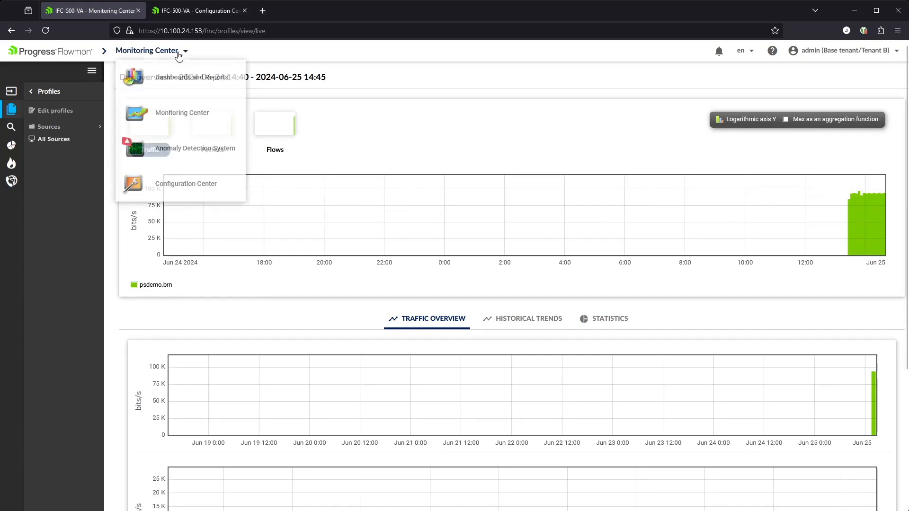
left_click(166, 80)
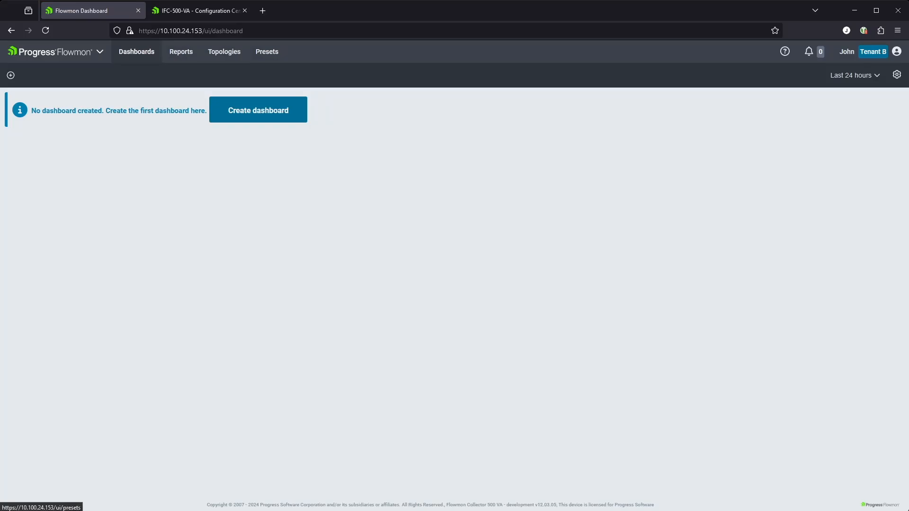
Switch to Tenant A and review its dashboard management settings without changes.
left_click(889, 53)
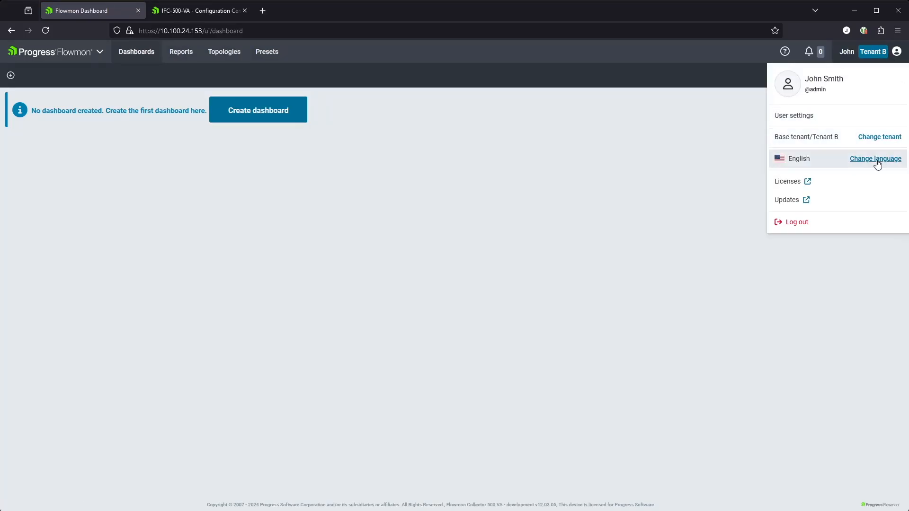
left_click(886, 138)
left_click(847, 130)
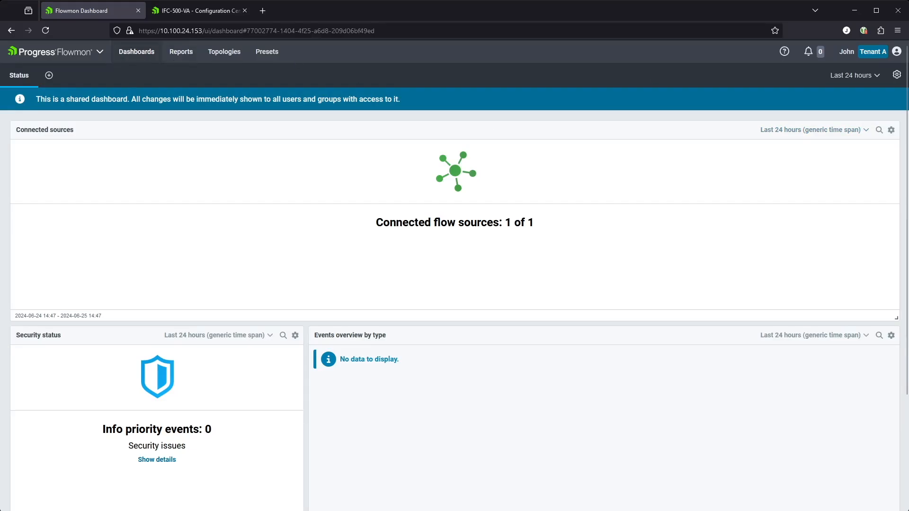
left_click(896, 75)
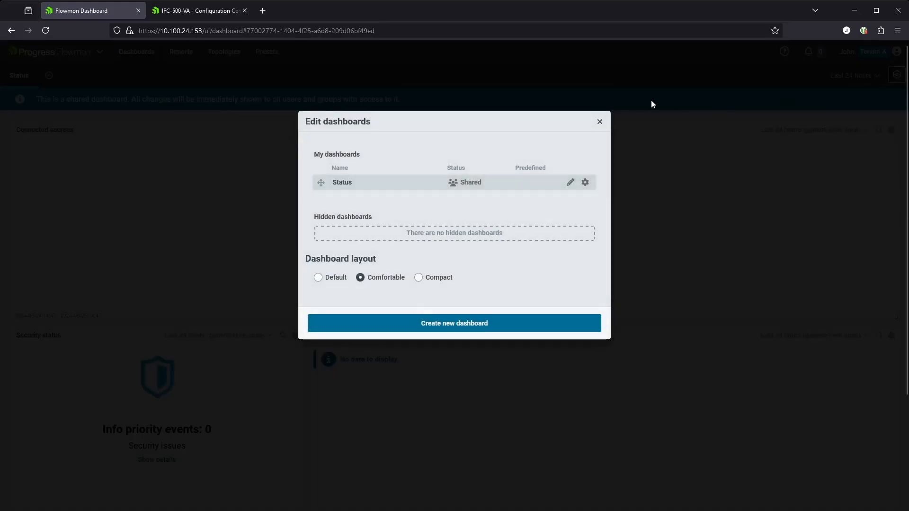
left_click(600, 122)
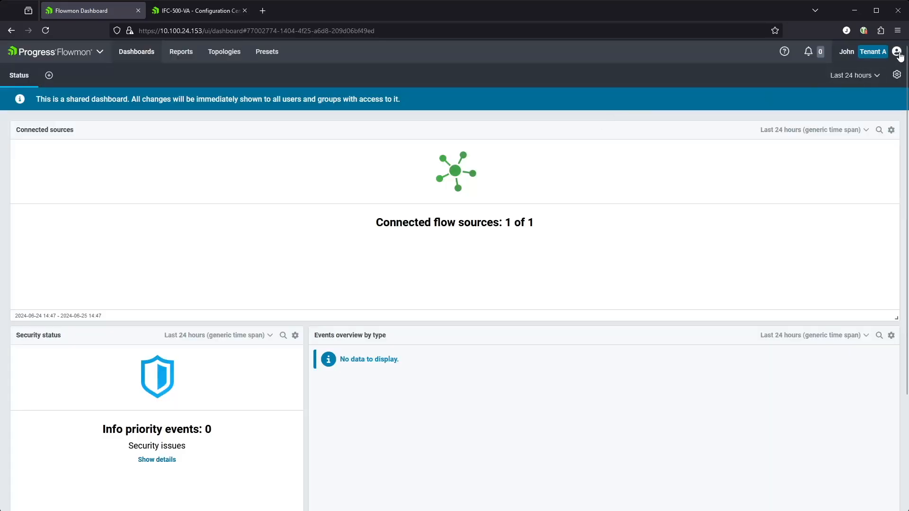
Switch the session to SubTenant A.
left_click(871, 53)
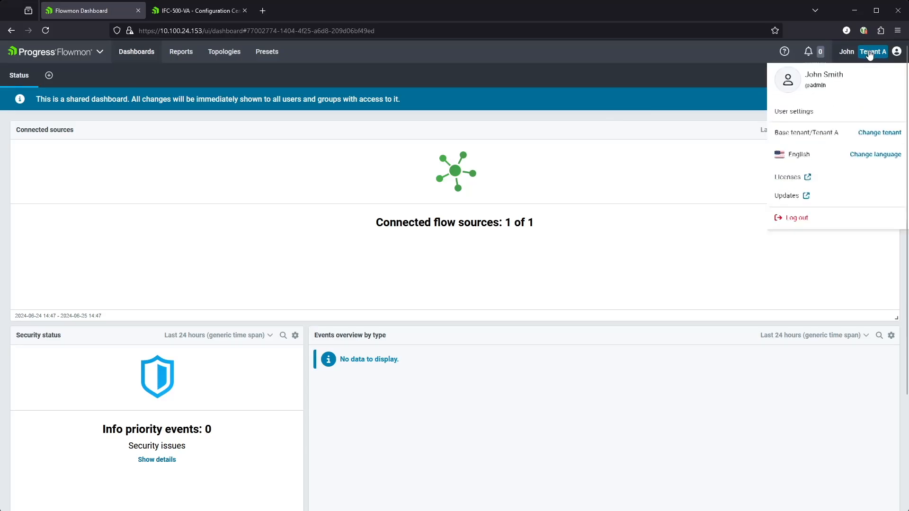
left_click(875, 136)
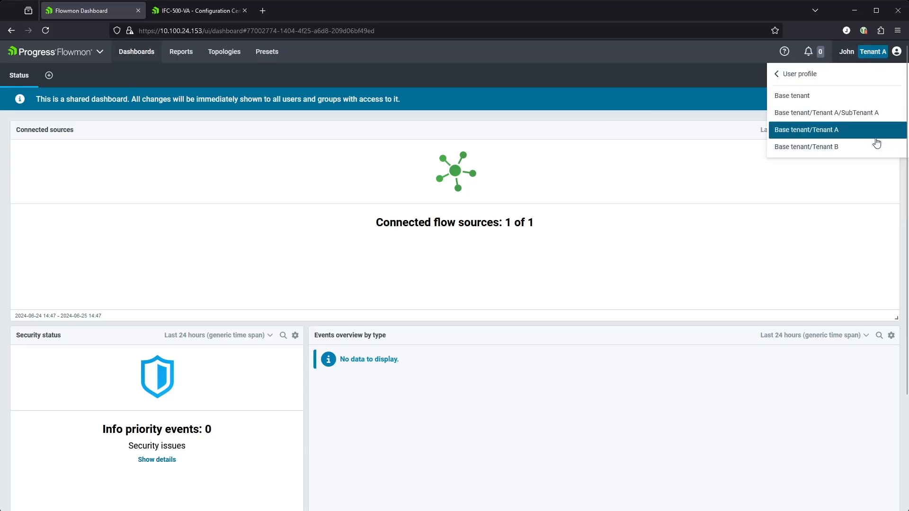
left_click(845, 114)
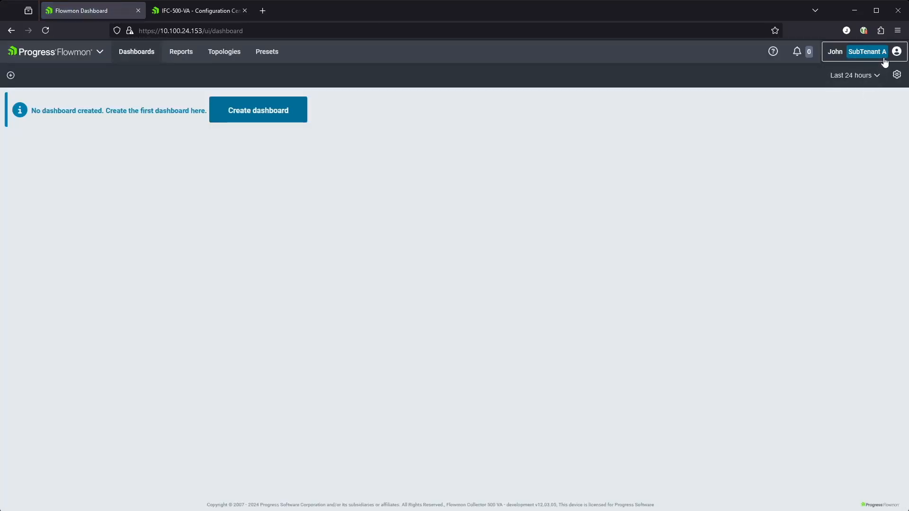
Return to the Base tenant, which lists the DNS, Traffic + NPM and Status dashboards.
left_click(871, 52)
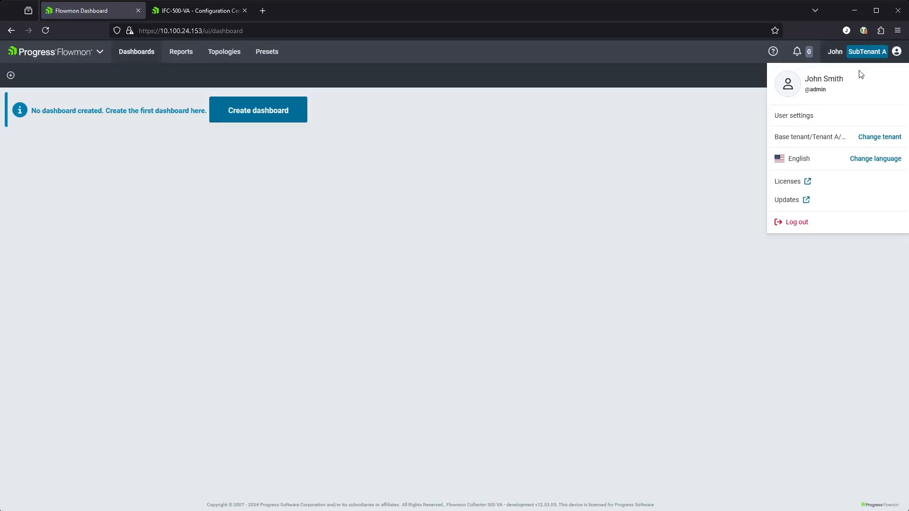
left_click(884, 137)
left_click(801, 94)
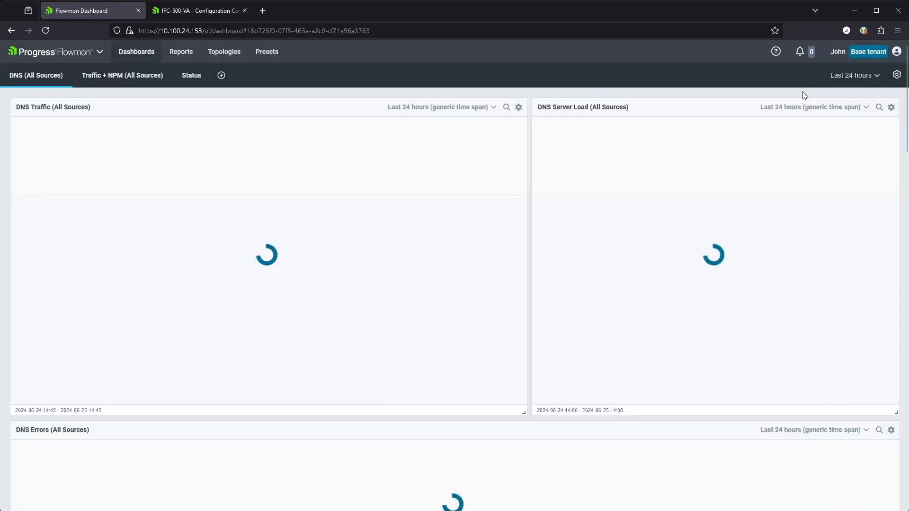
Open the Status dashboard with 2 of 2 sources connected; inspect its Edit dashboards options without changes.
left_click(190, 77)
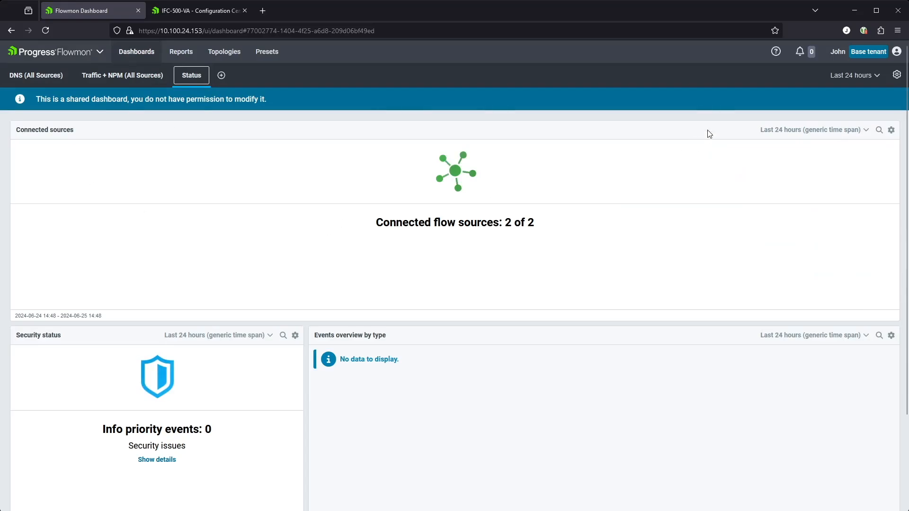
left_click(897, 76)
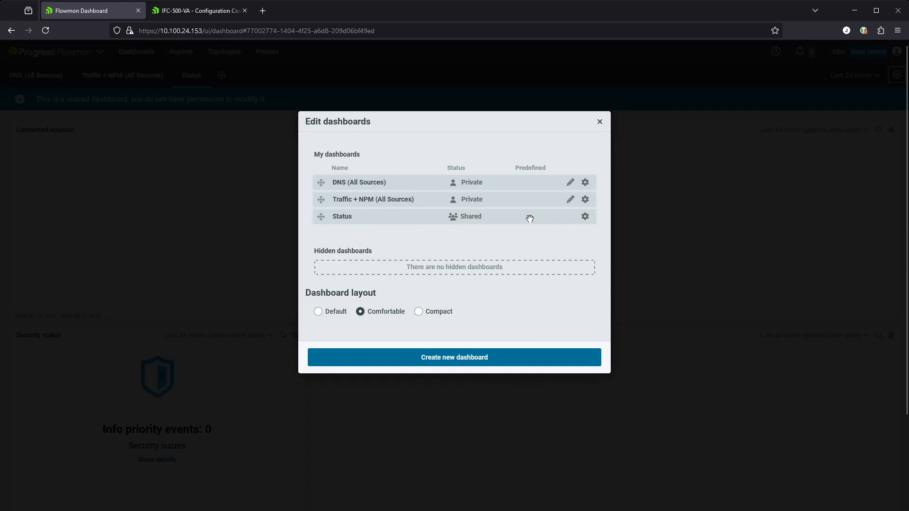
left_click(584, 219)
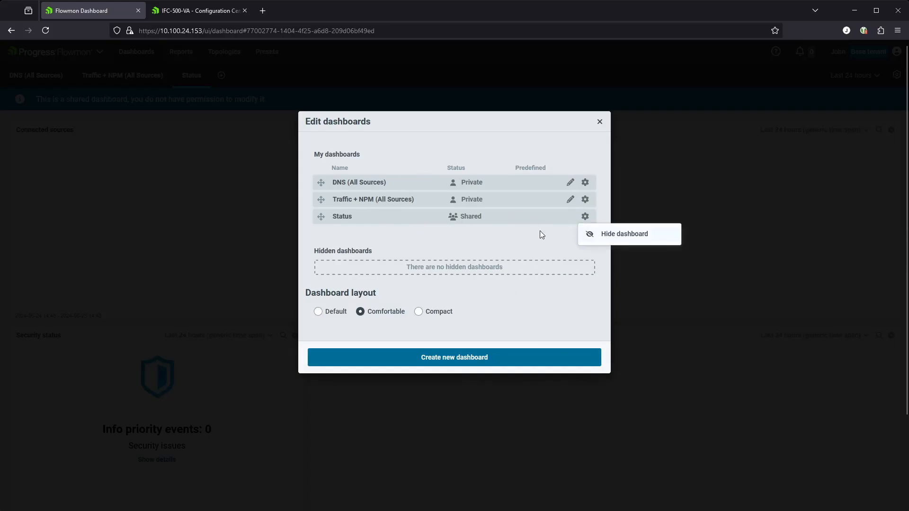
left_click(534, 237)
left_click(585, 217)
left_click(599, 123)
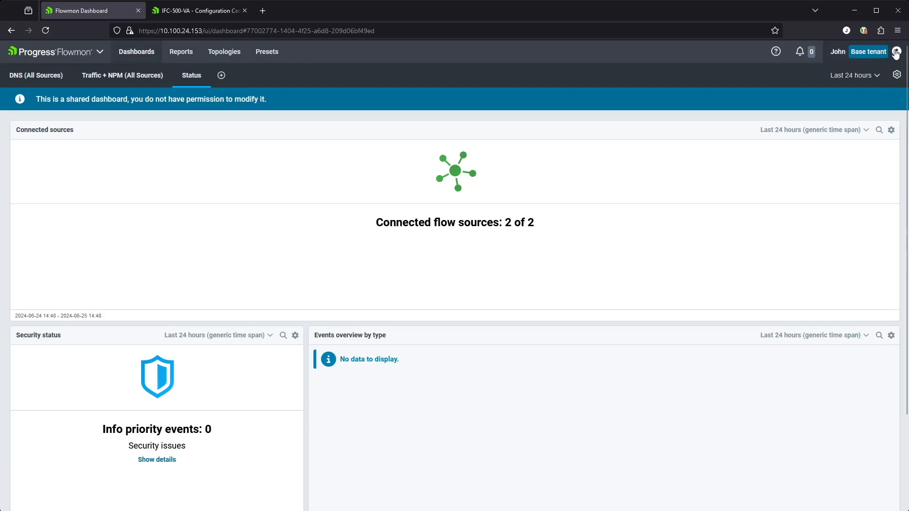
left_click(19, 55)
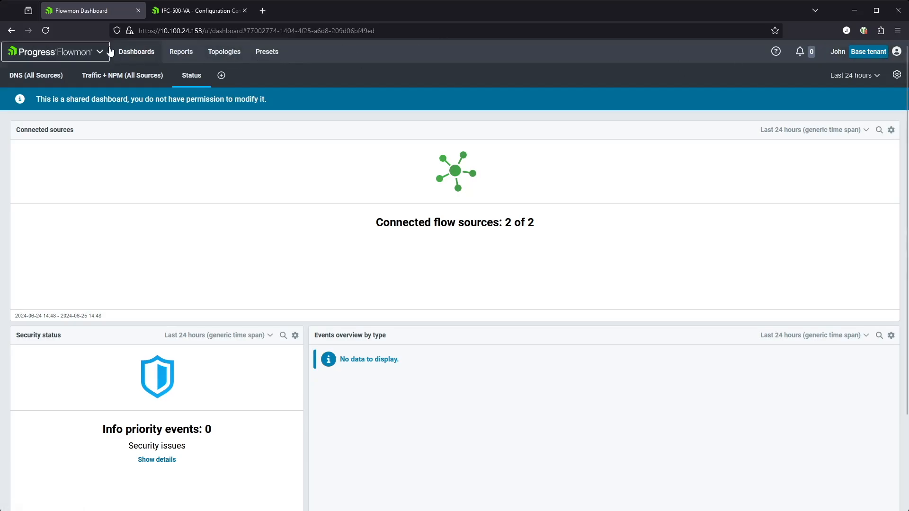
Go to Anomaly Detection System settings, showing the inactive Default data feed with 6 channels.
mouse_move(76, 111)
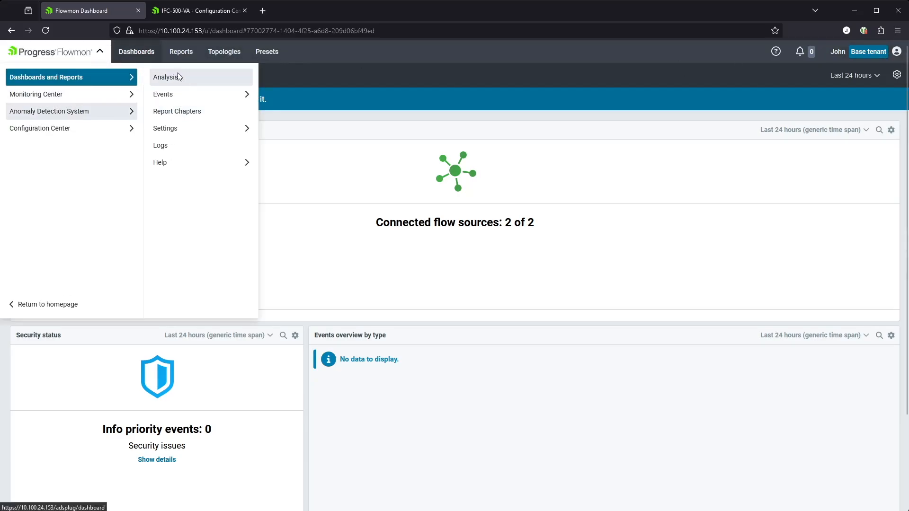
left_click(172, 130)
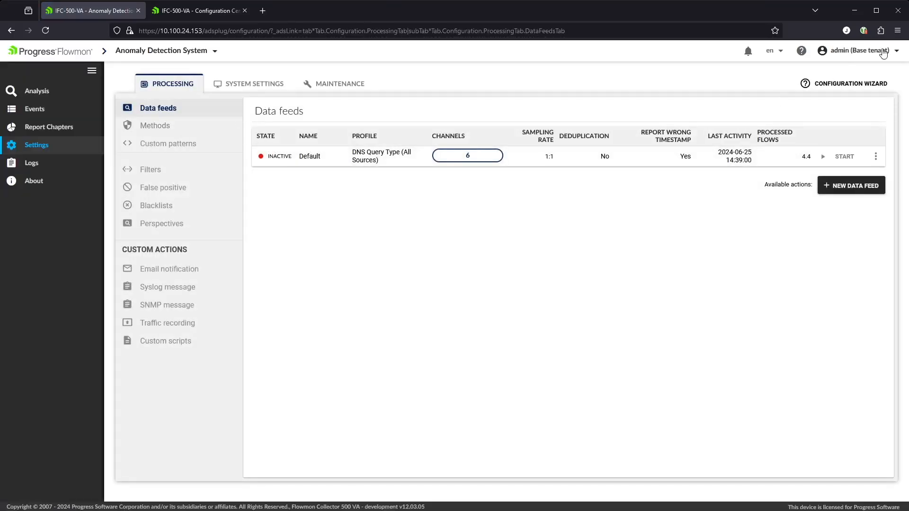
left_click(849, 51)
left_click(879, 86)
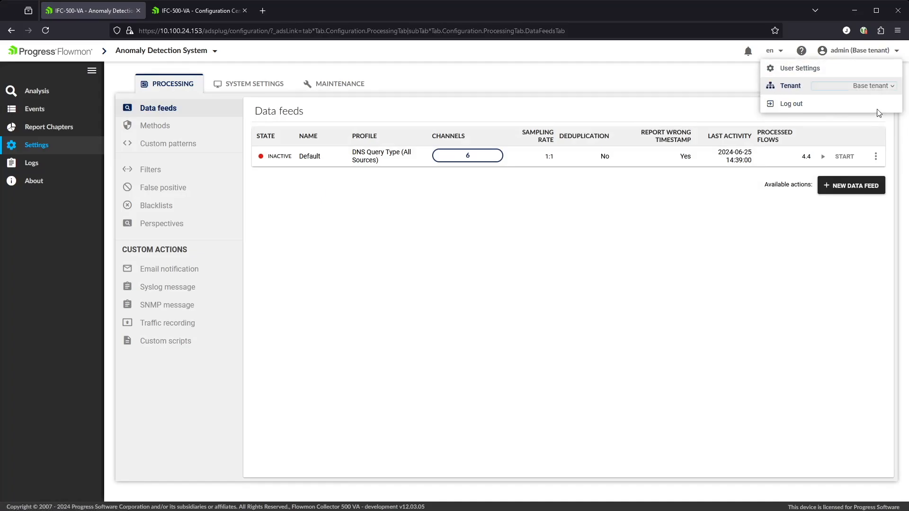
Switch to Tenant A and confirm its Default data feed uses only the tora.hq channel.
left_click(866, 127)
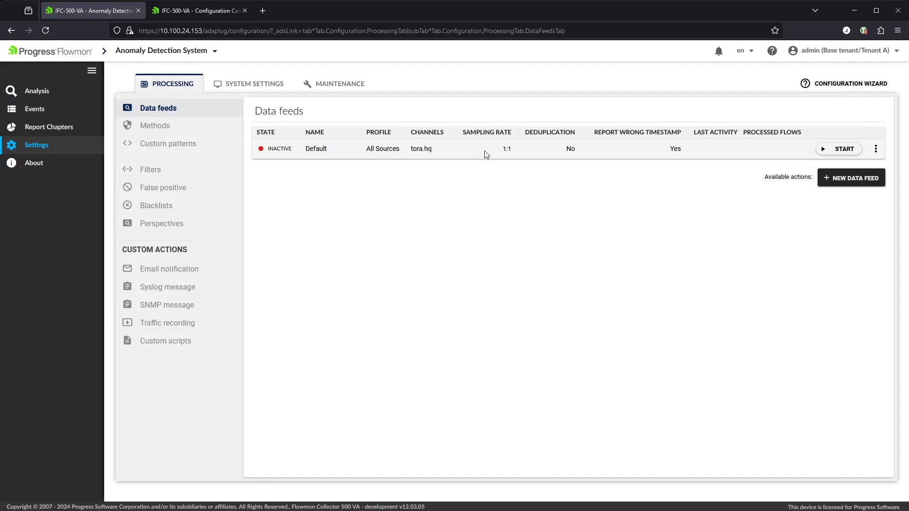
left_click(875, 149)
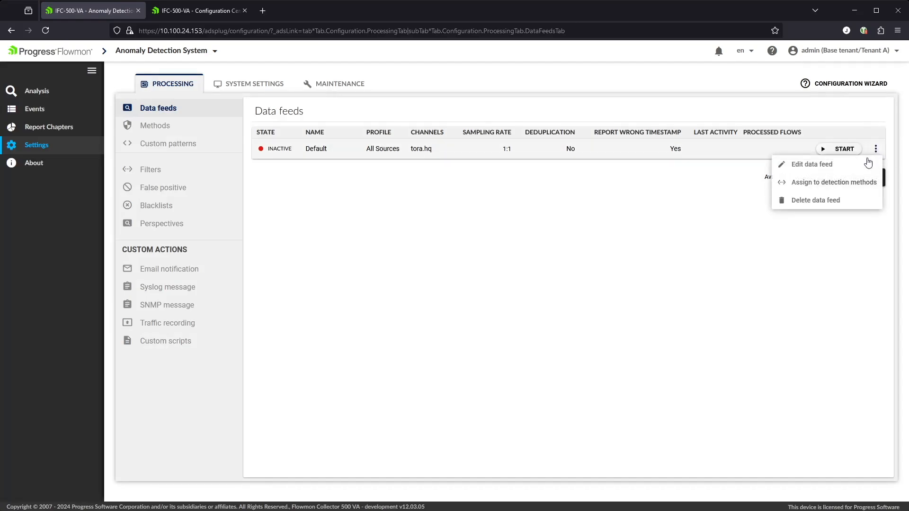
left_click(825, 165)
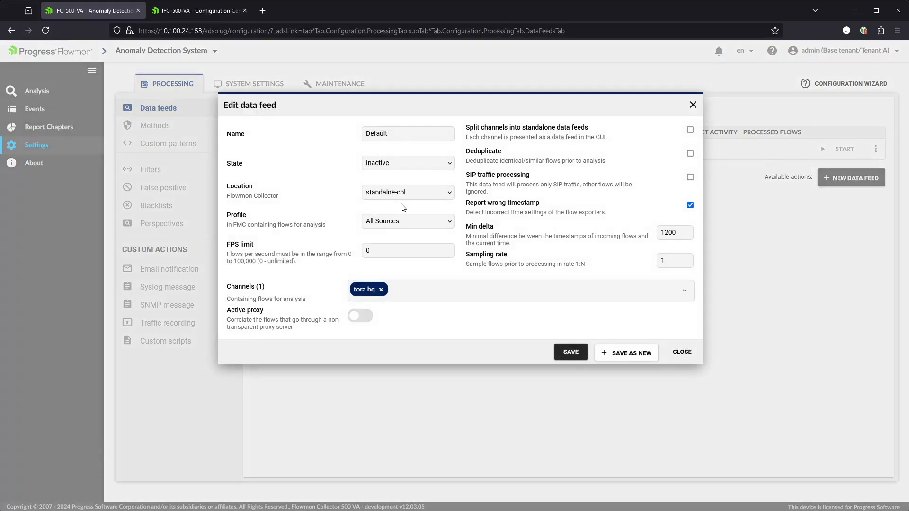
left_click(407, 194)
left_click(453, 290)
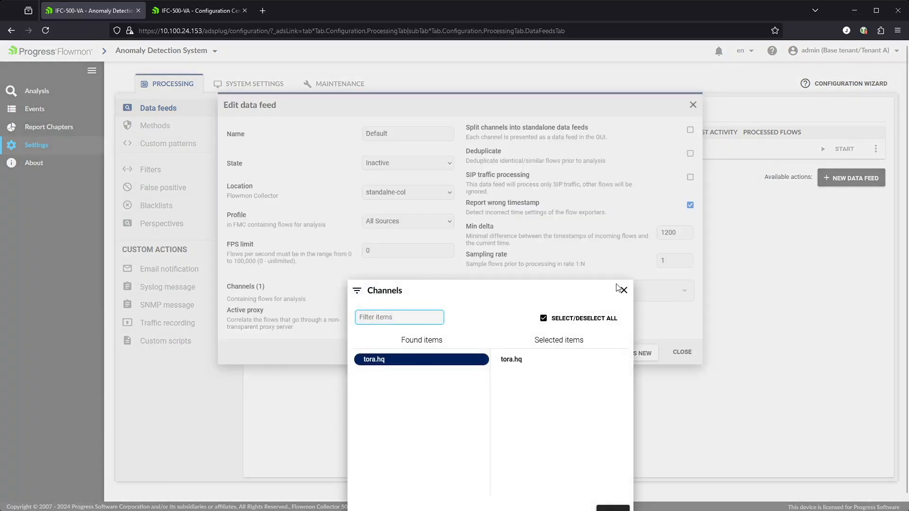
left_click(622, 290)
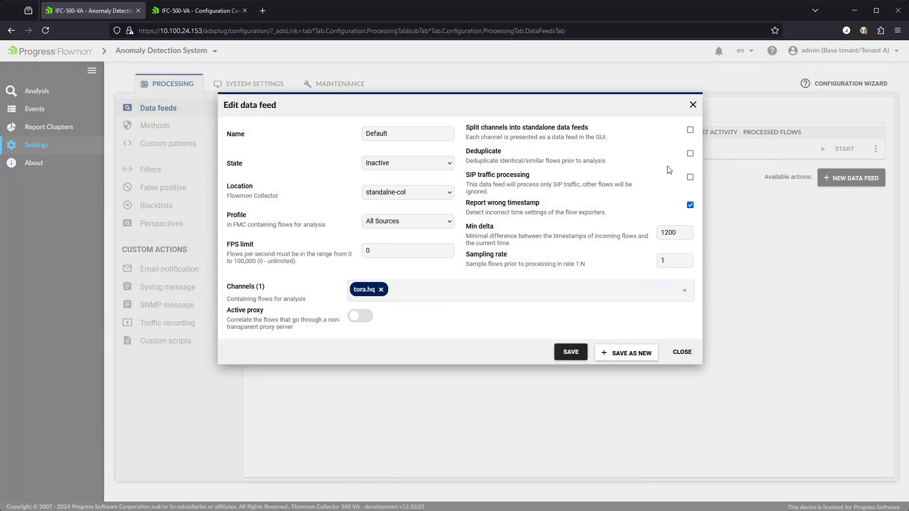
left_click(693, 106)
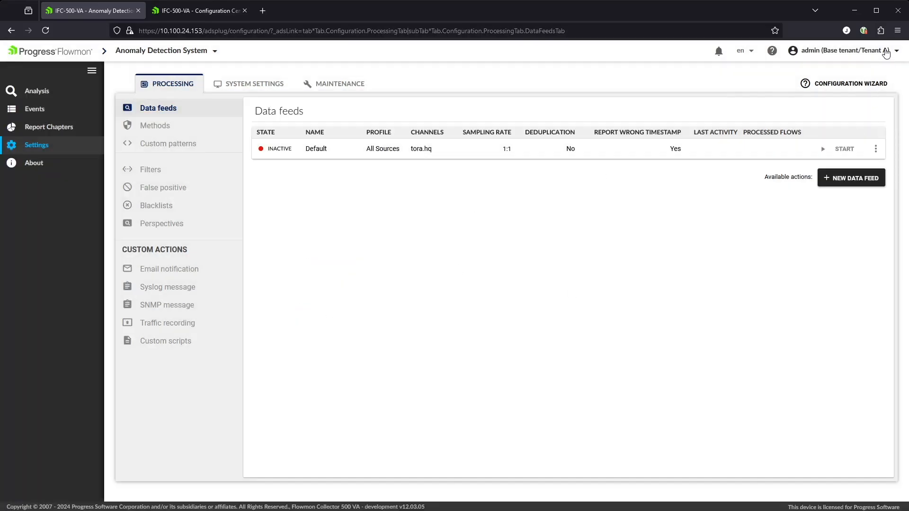
left_click(886, 52)
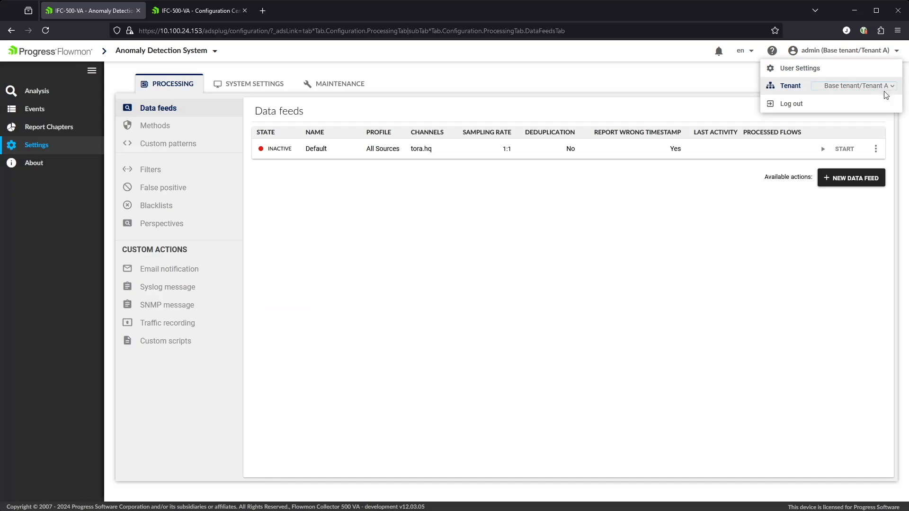
Switch to Tenant B and check its Default data feed channels show only psdemo.brn.
left_click(863, 137)
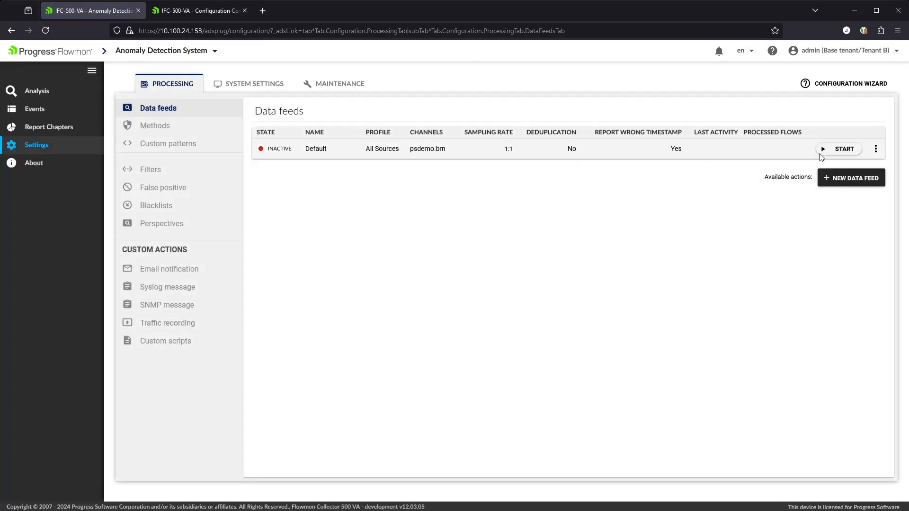
left_click(876, 149)
left_click(819, 170)
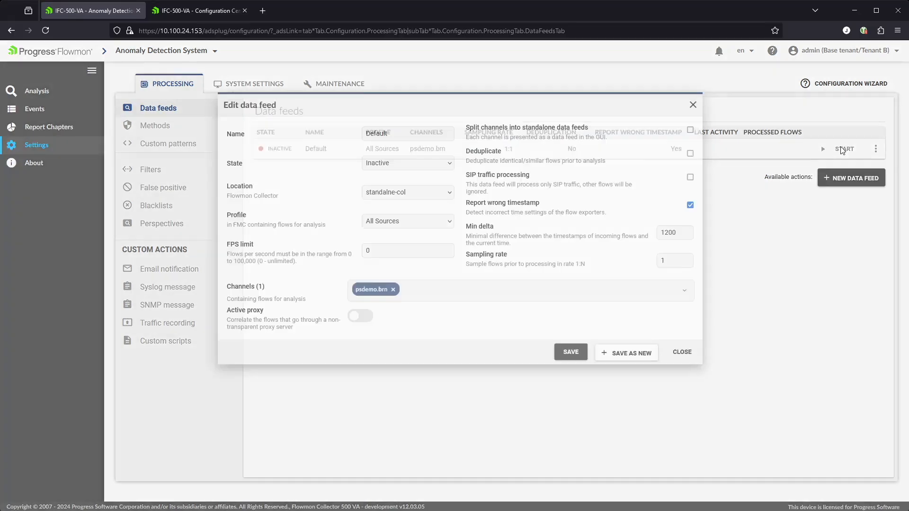
left_click(428, 290)
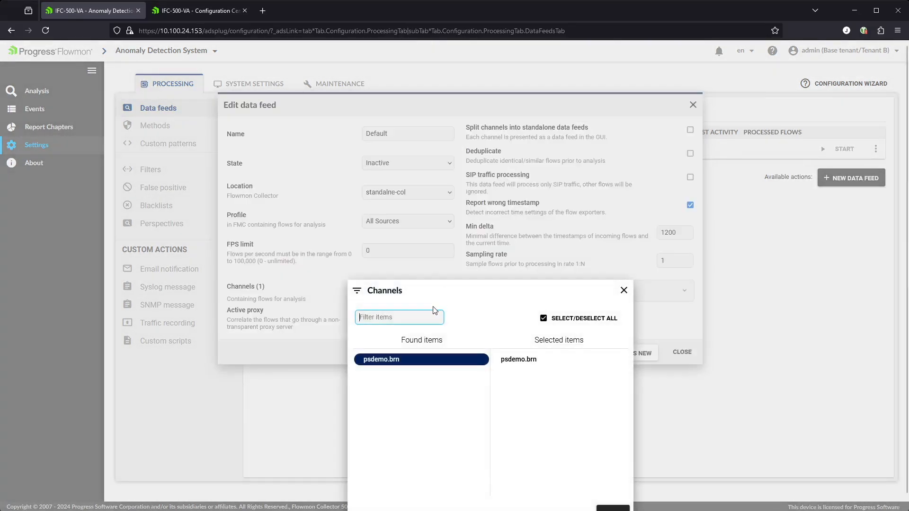
left_click(623, 290)
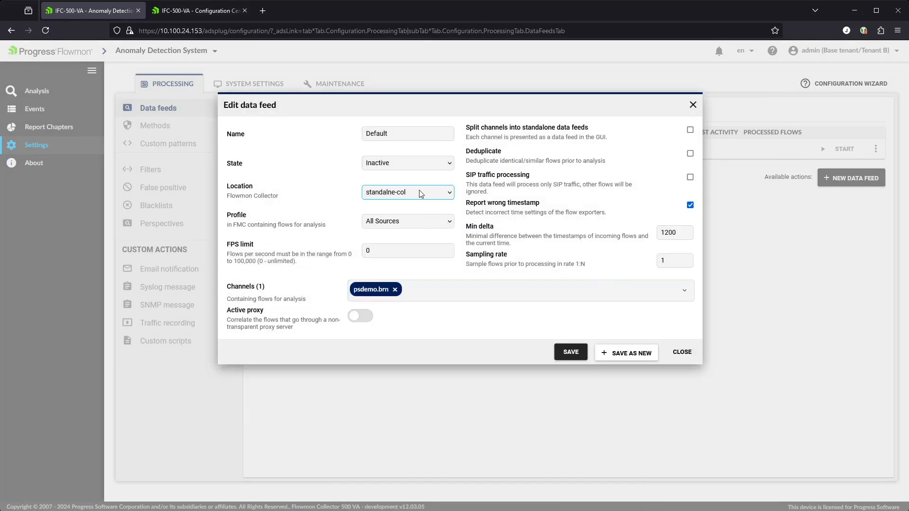
left_click(685, 352)
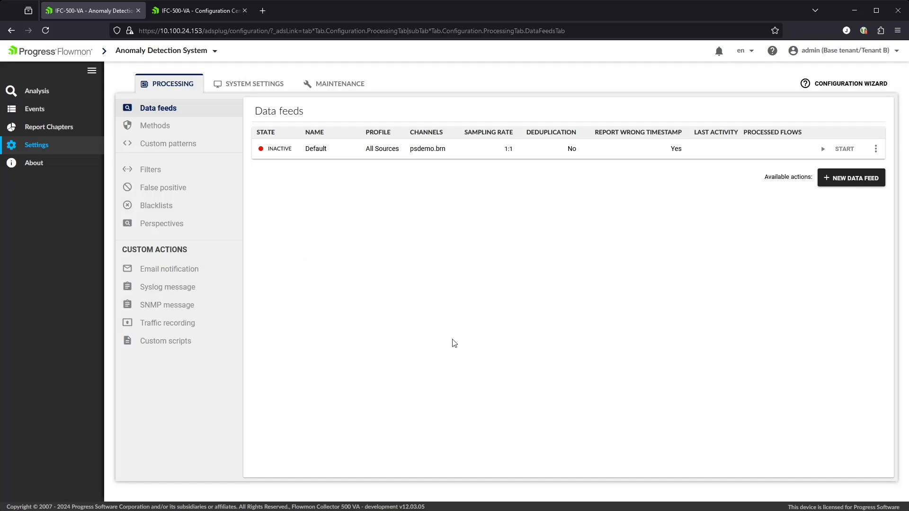
Create an atomic filter named 'Tenant B' for IP address 1.1.1.1.
left_click(156, 171)
left_click(767, 224)
left_click(412, 146)
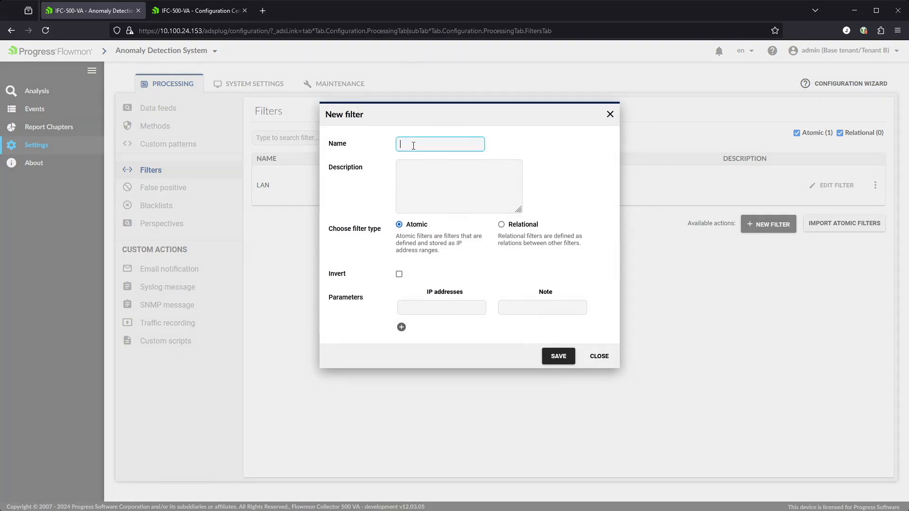
type("Tenant B")
key("Tab")
key("Tab")
key("Tab")
key("Tab")
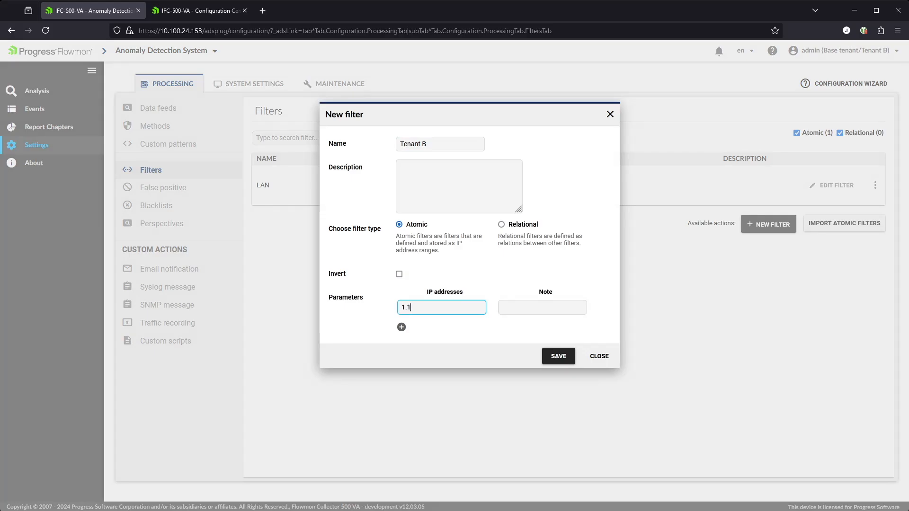
left_click(568, 360)
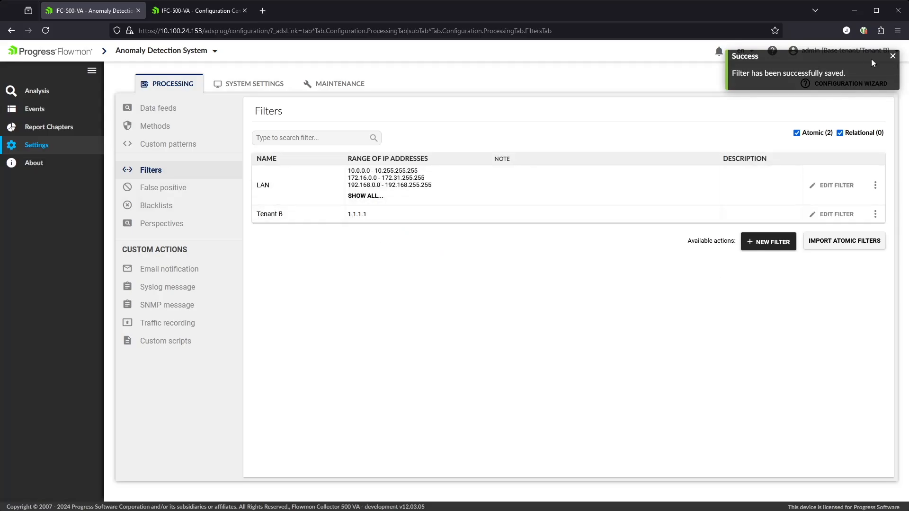
left_click(842, 50)
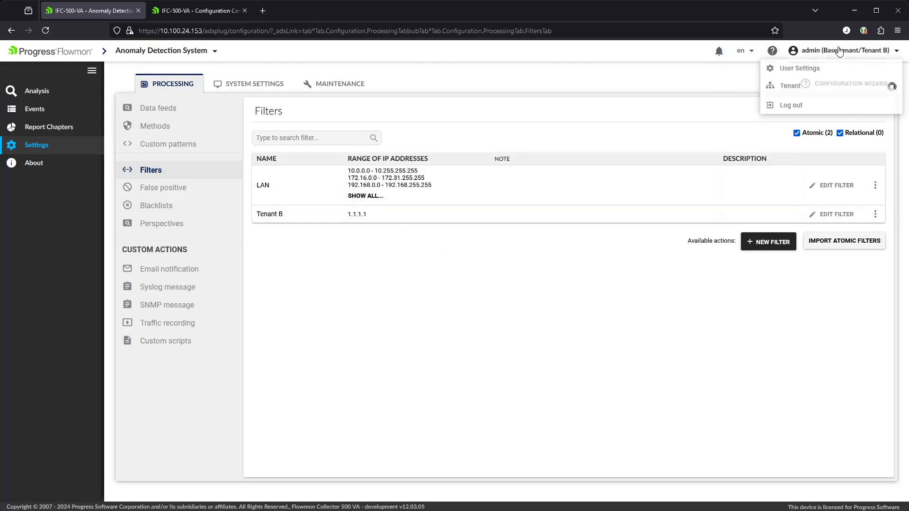
Switch to Tenant A, whose filters list only LAN, then change back to the Base tenant.
left_click(852, 86)
left_click(859, 122)
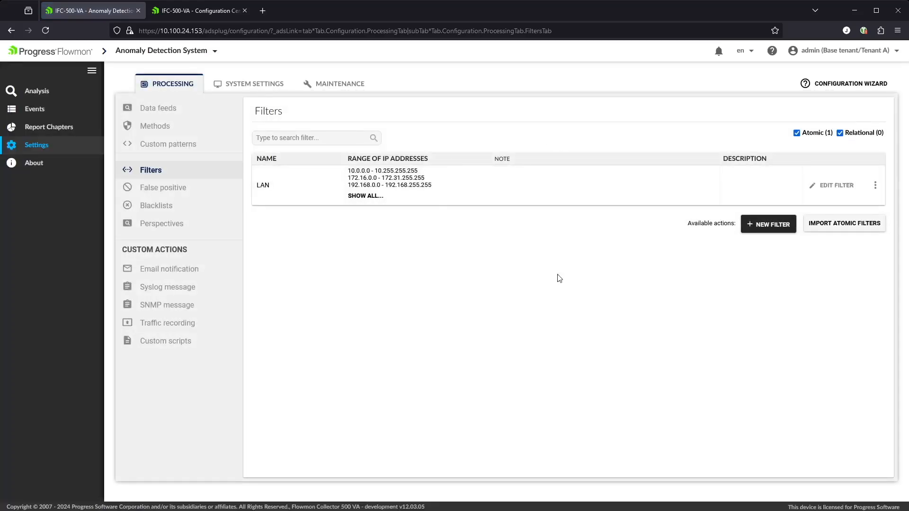
left_click(889, 51)
left_click(854, 86)
left_click(842, 101)
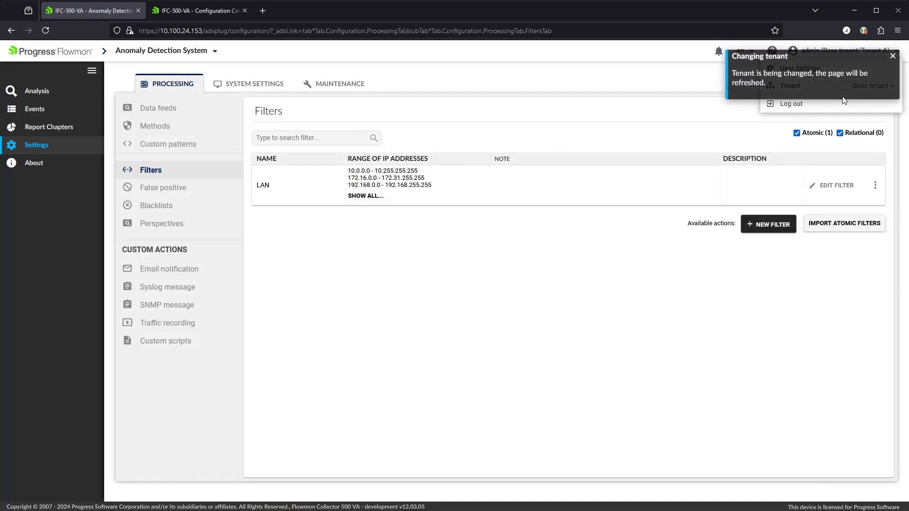